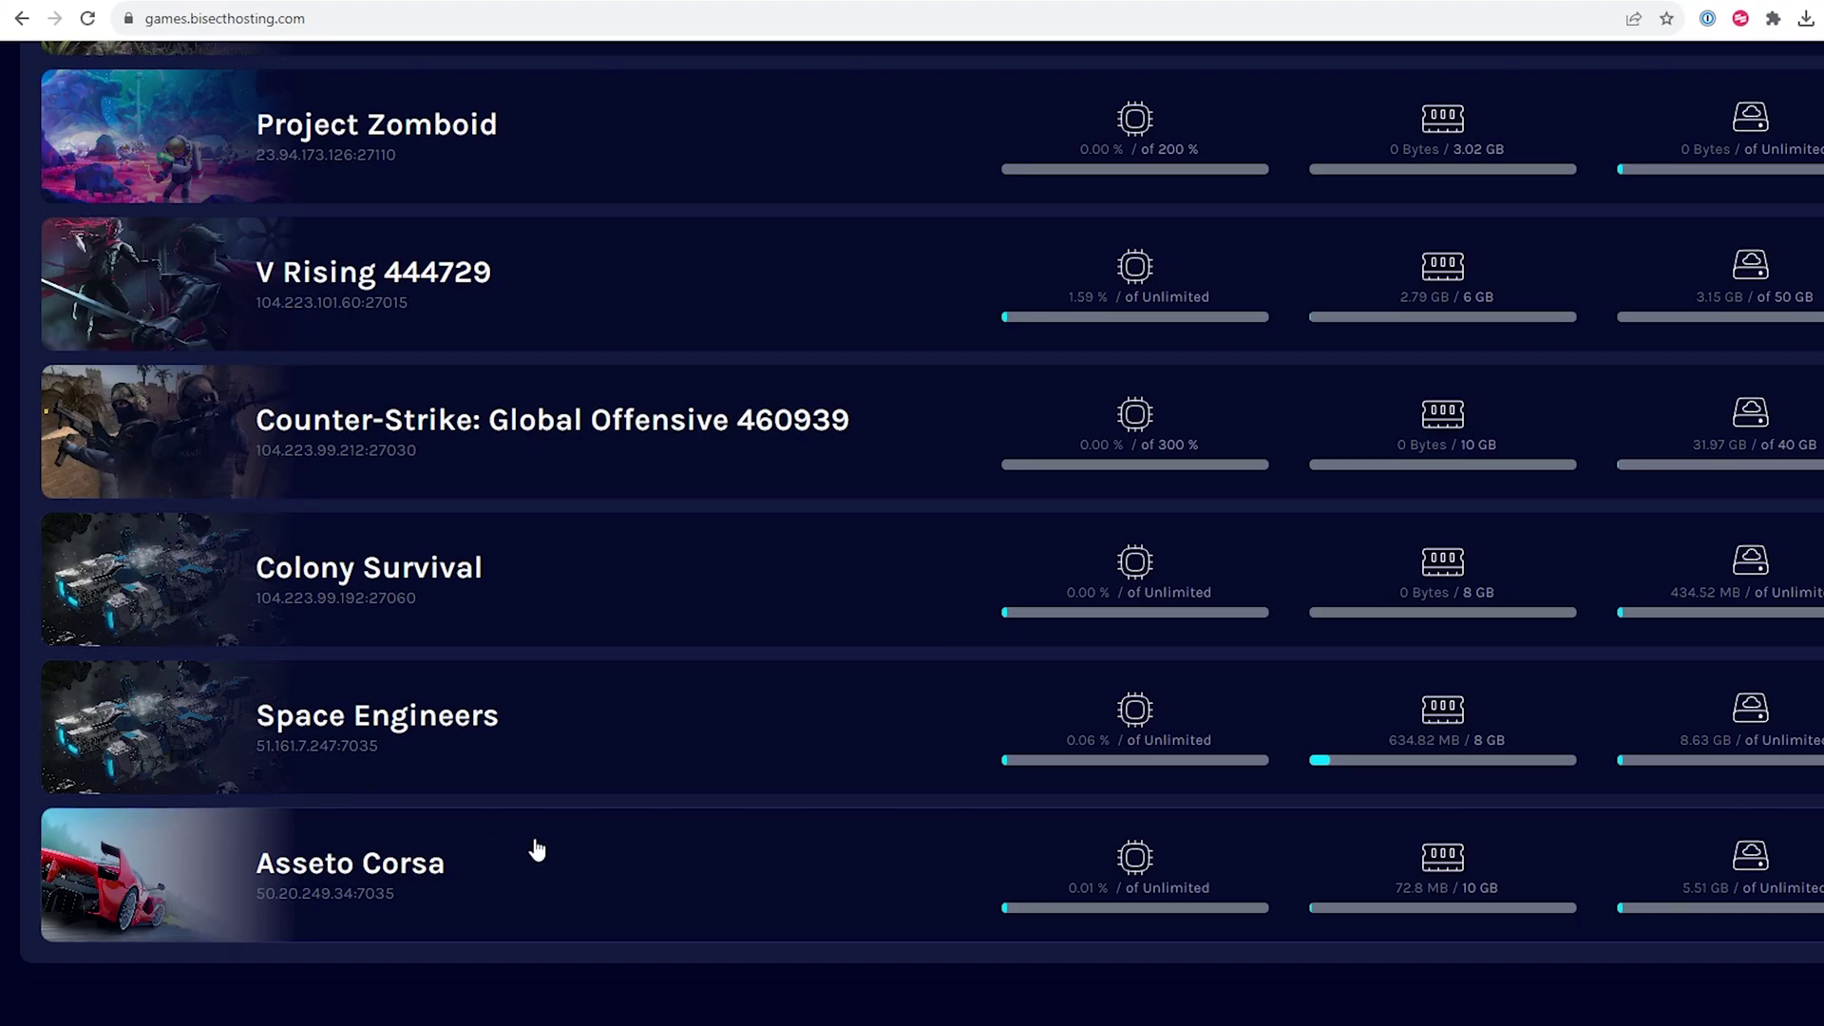
# Step: Copy the Server Name value ACServerTest from the Asseto Corsa server's Startup page
pyautogui.click(489, 882)
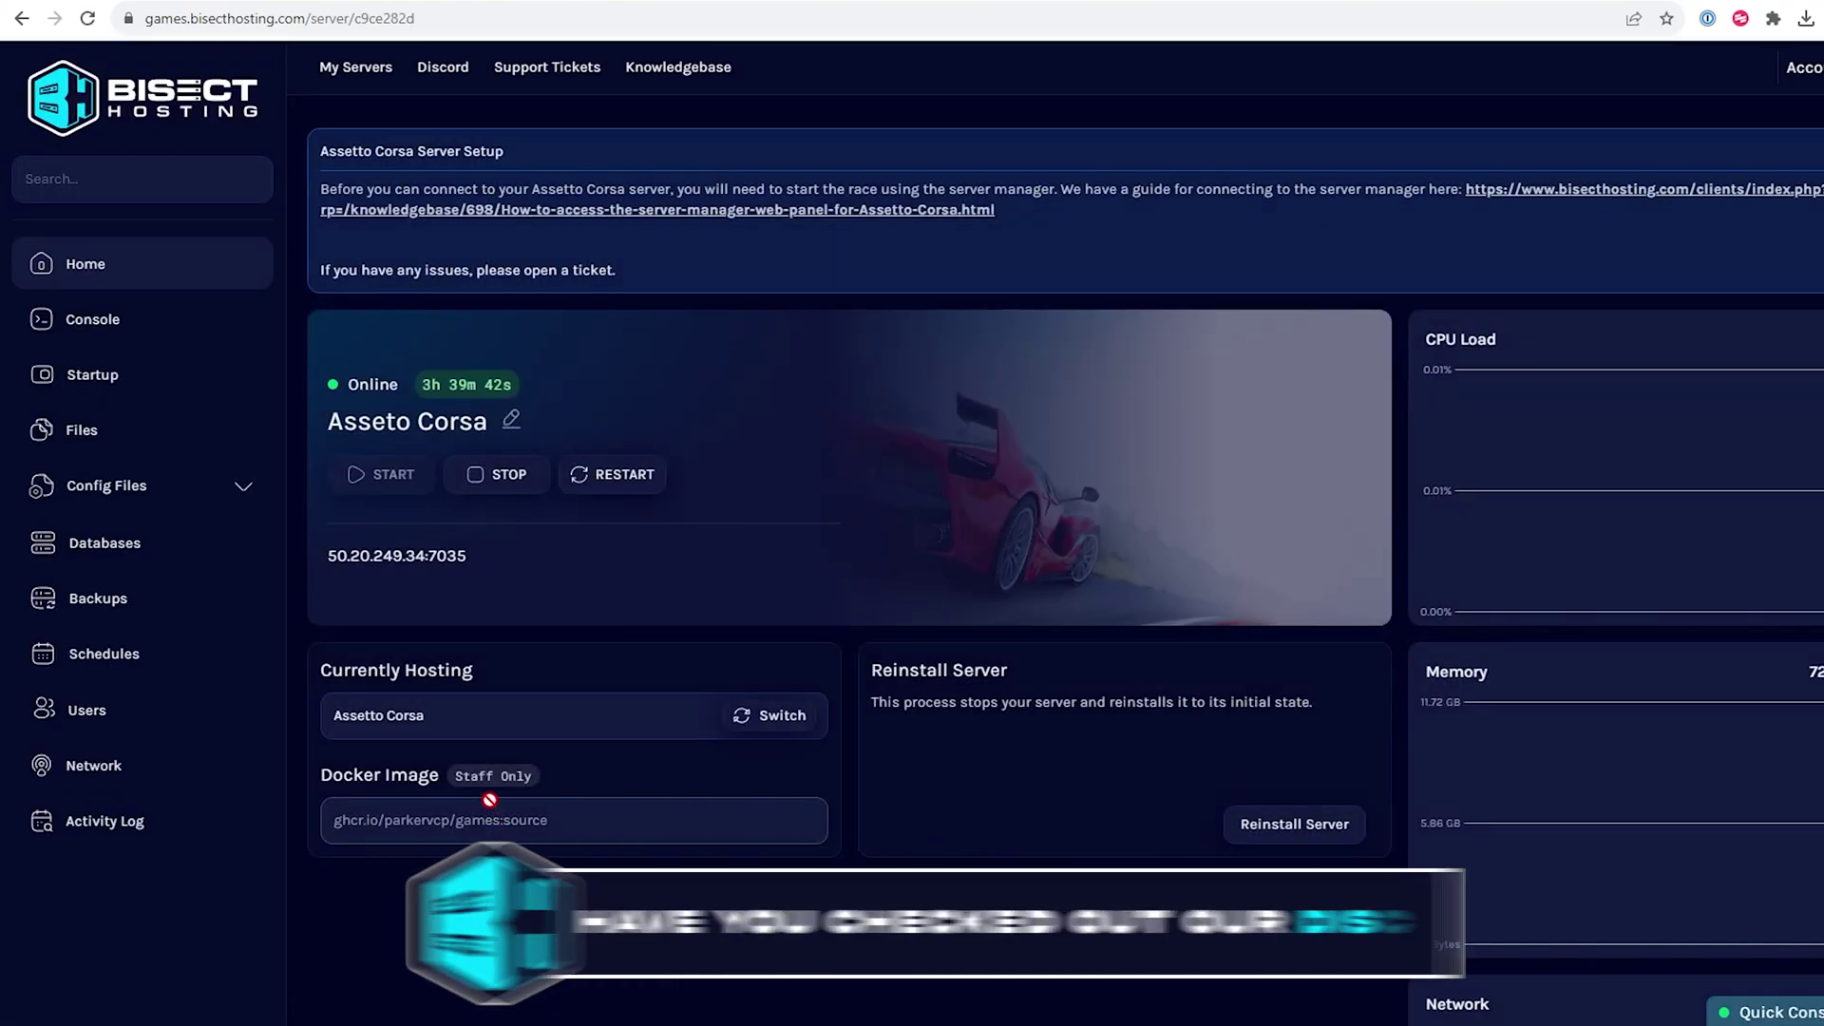
pyautogui.click(175, 374)
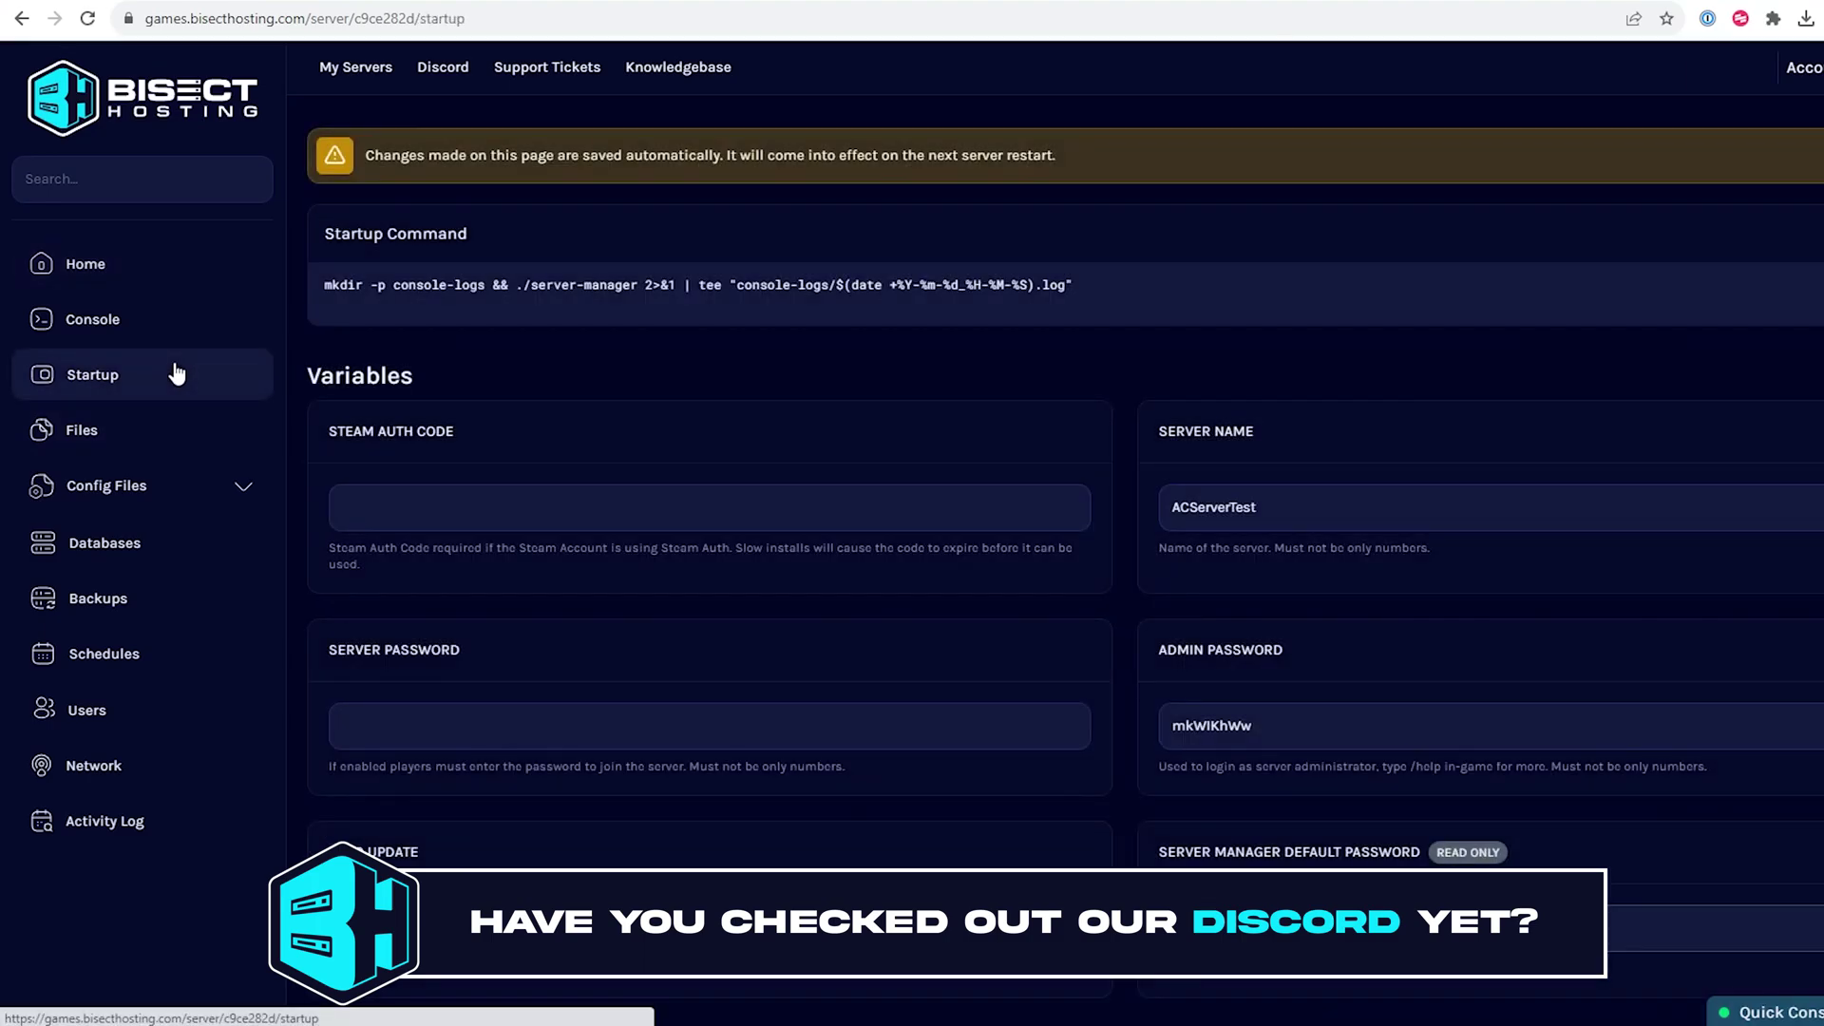
pyautogui.doubleClick(1212, 508)
pyautogui.rightClick(1206, 510)
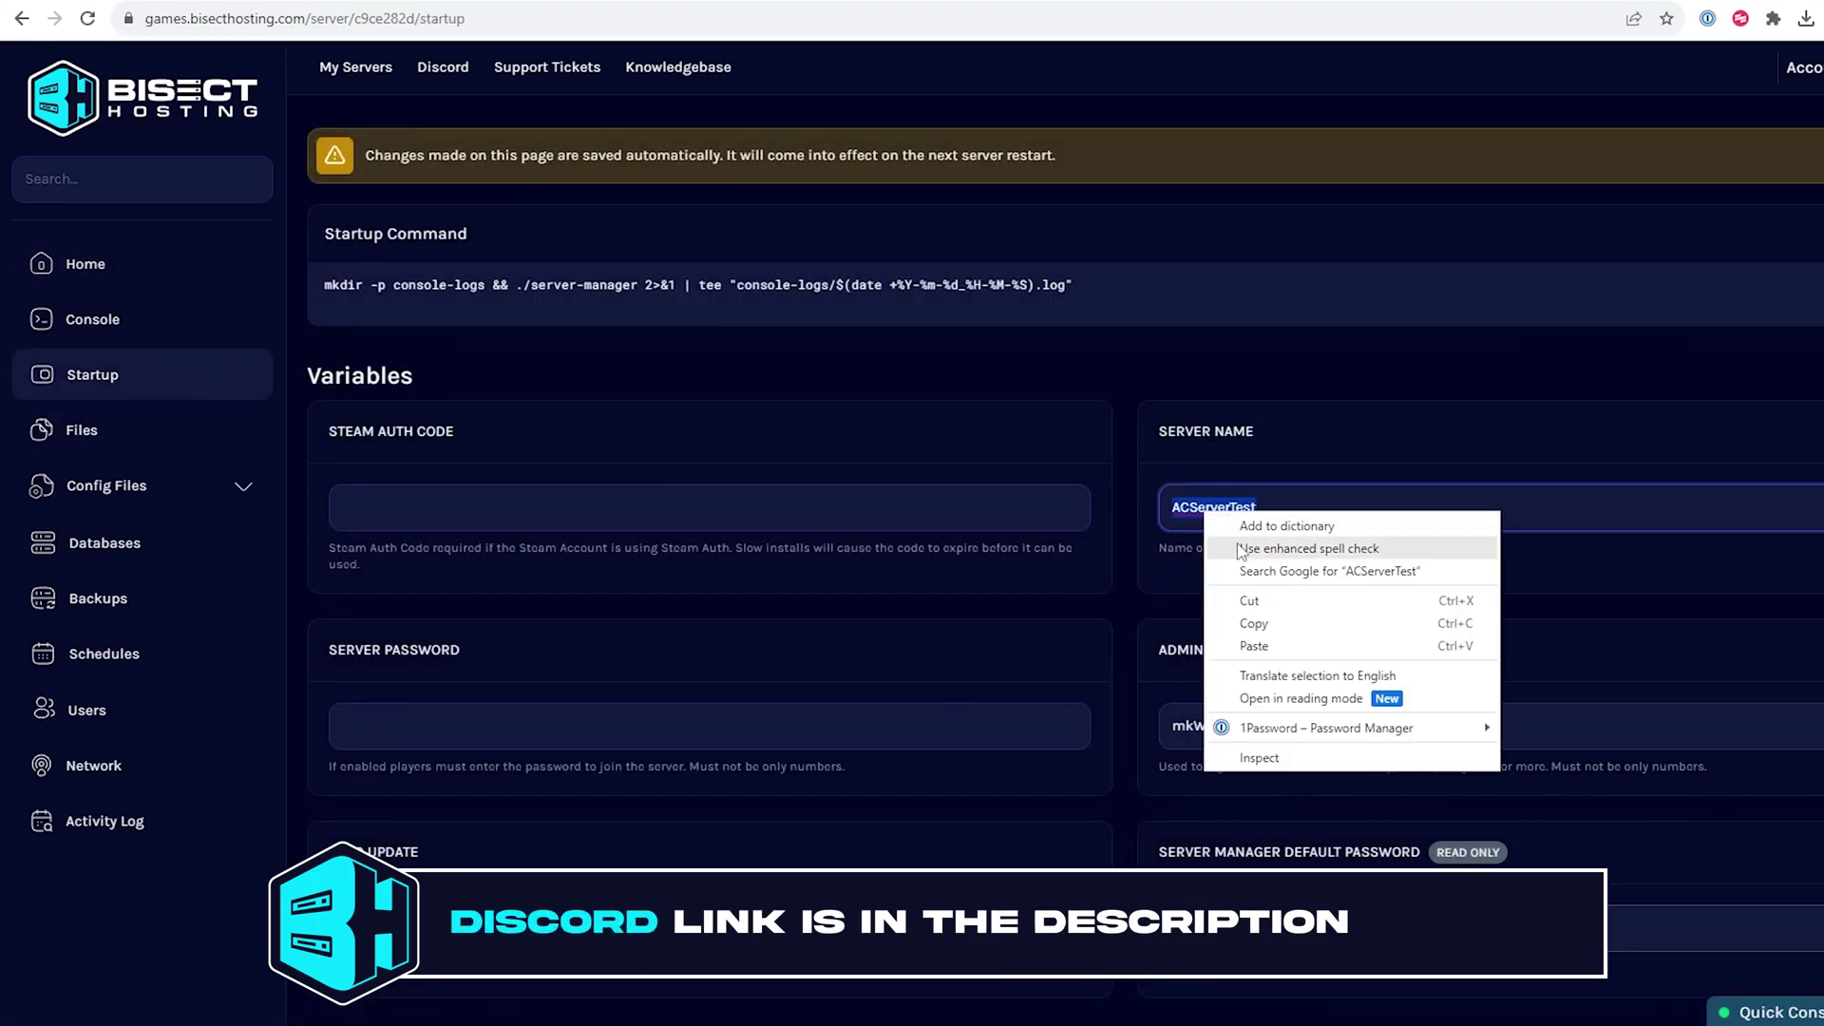
pyautogui.click(1277, 624)
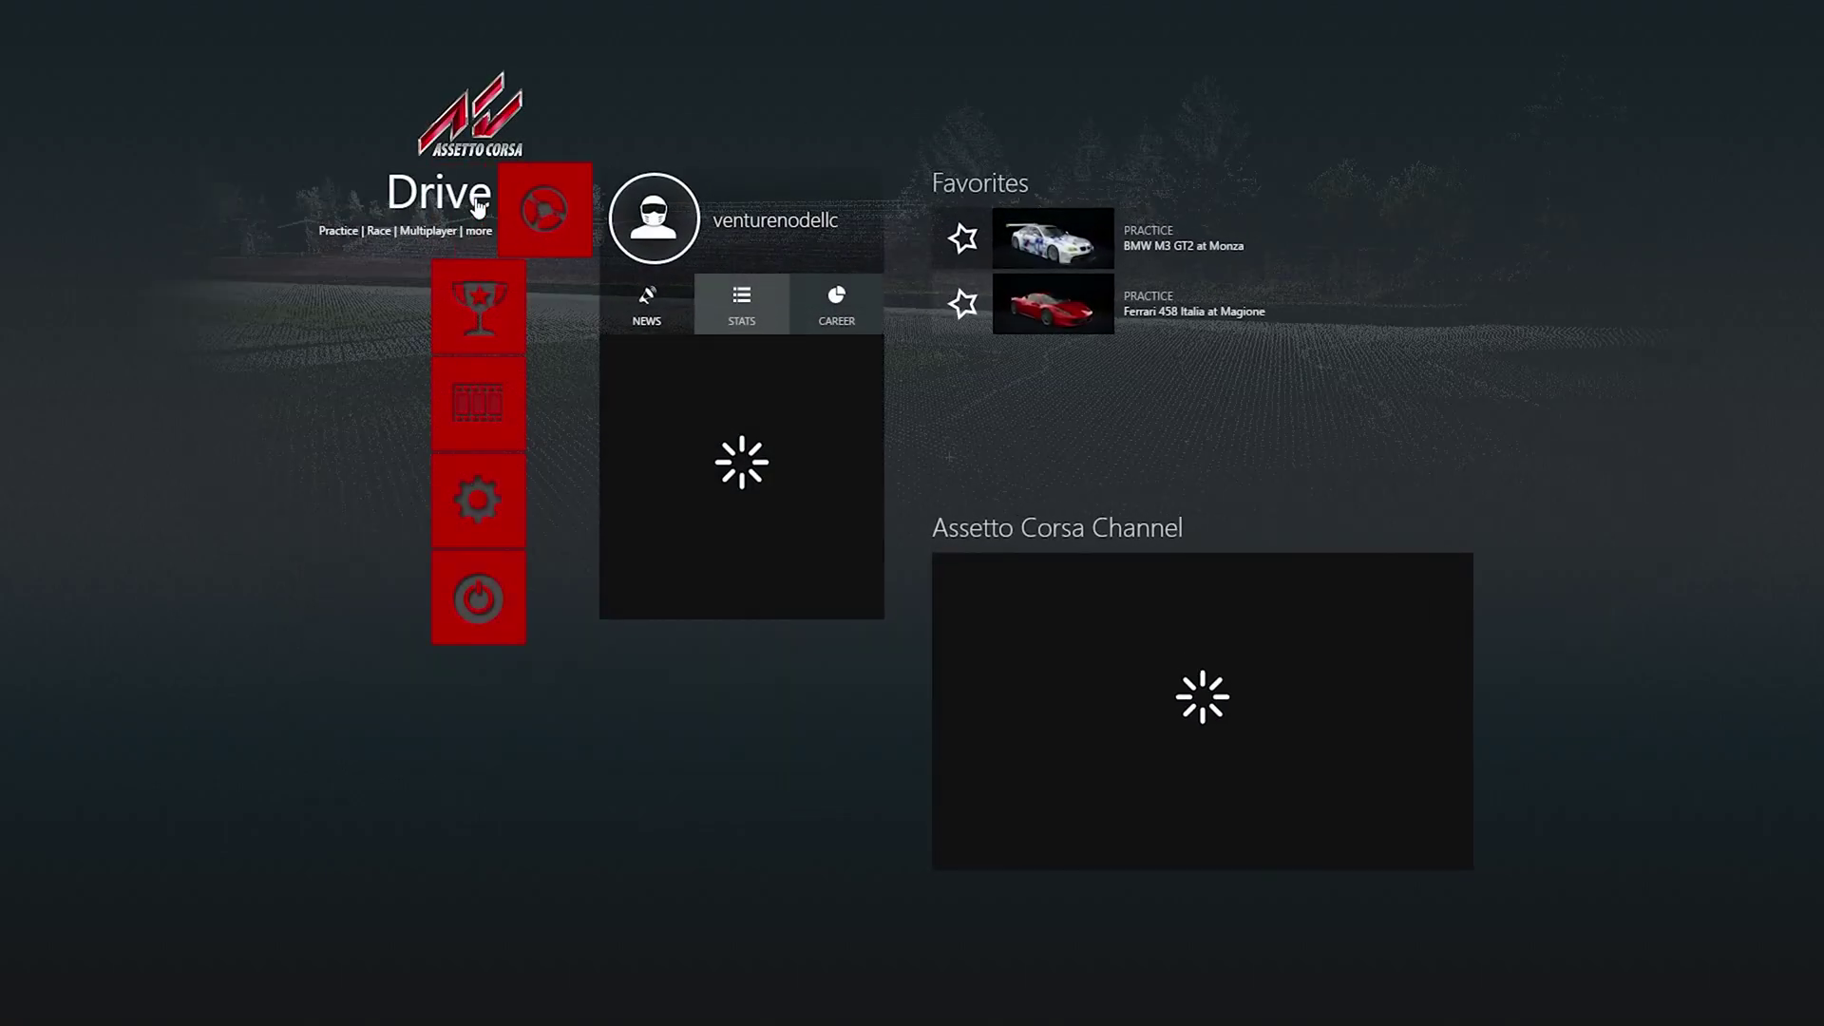
# Step: Select the ACServerTest - Default Race row in Assetto Corsa's Online server list
pyautogui.click(478, 207)
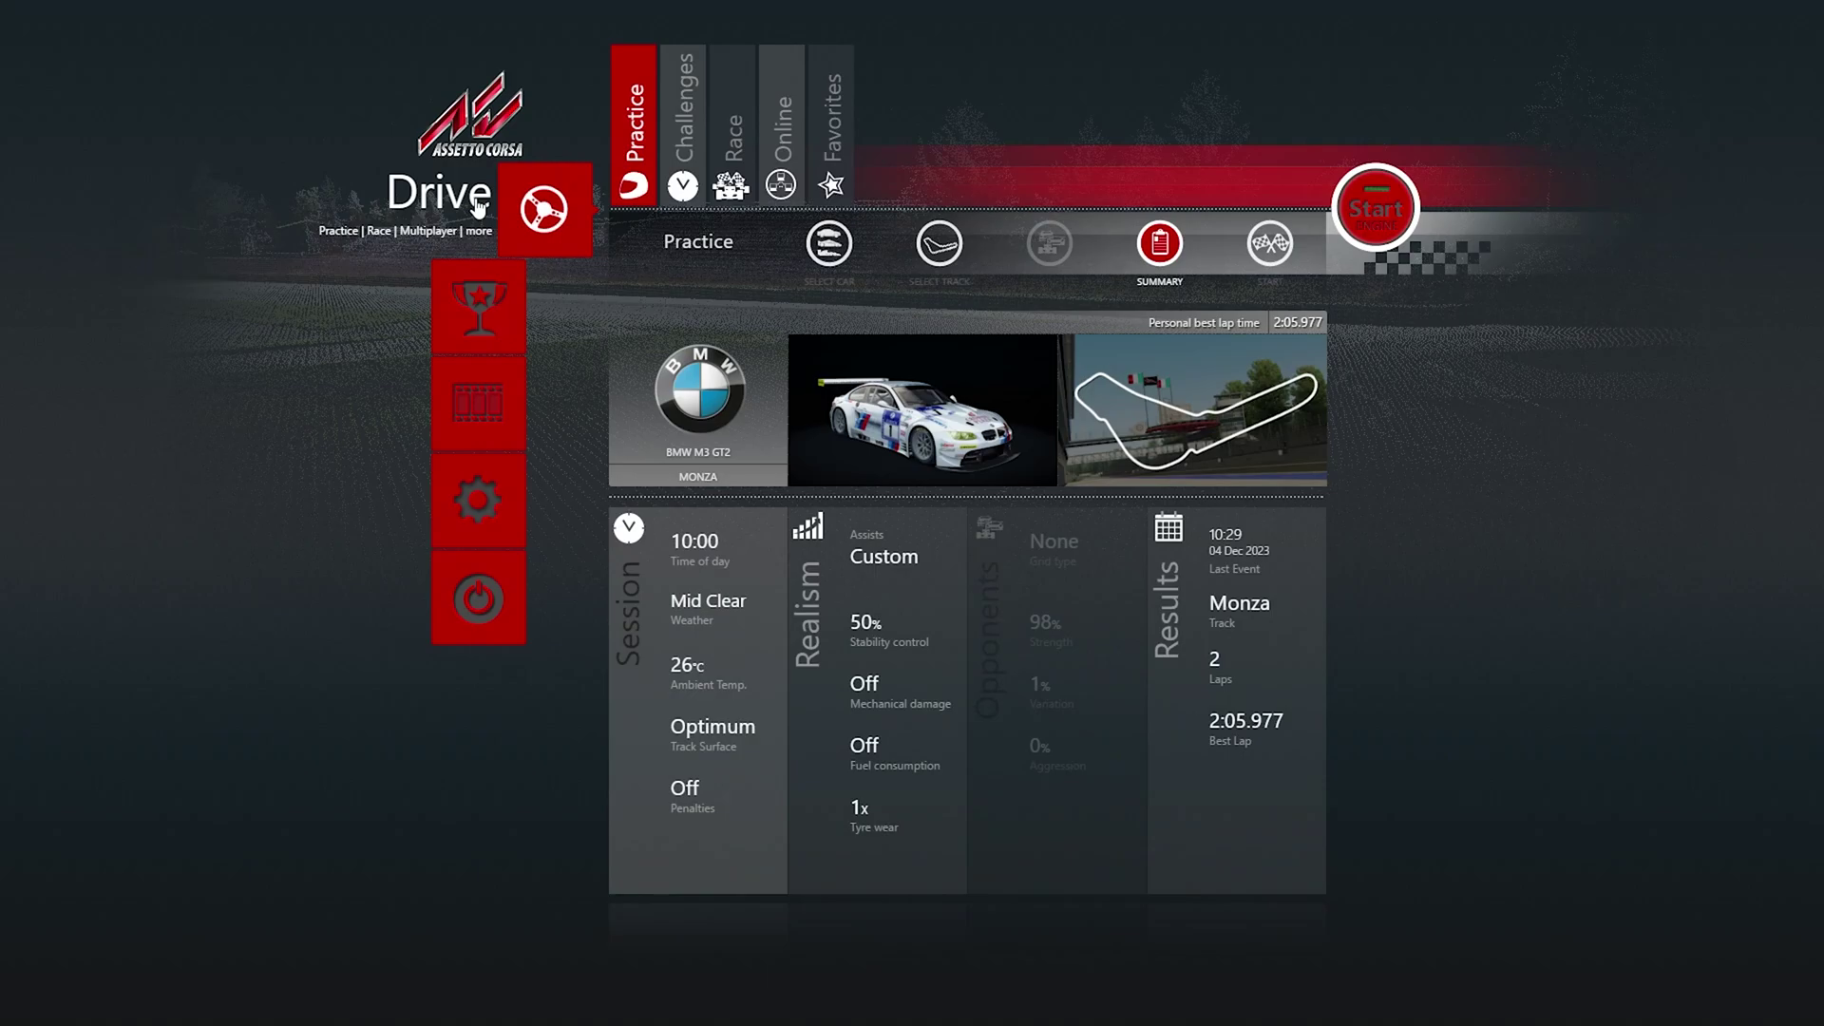
pyautogui.click(784, 147)
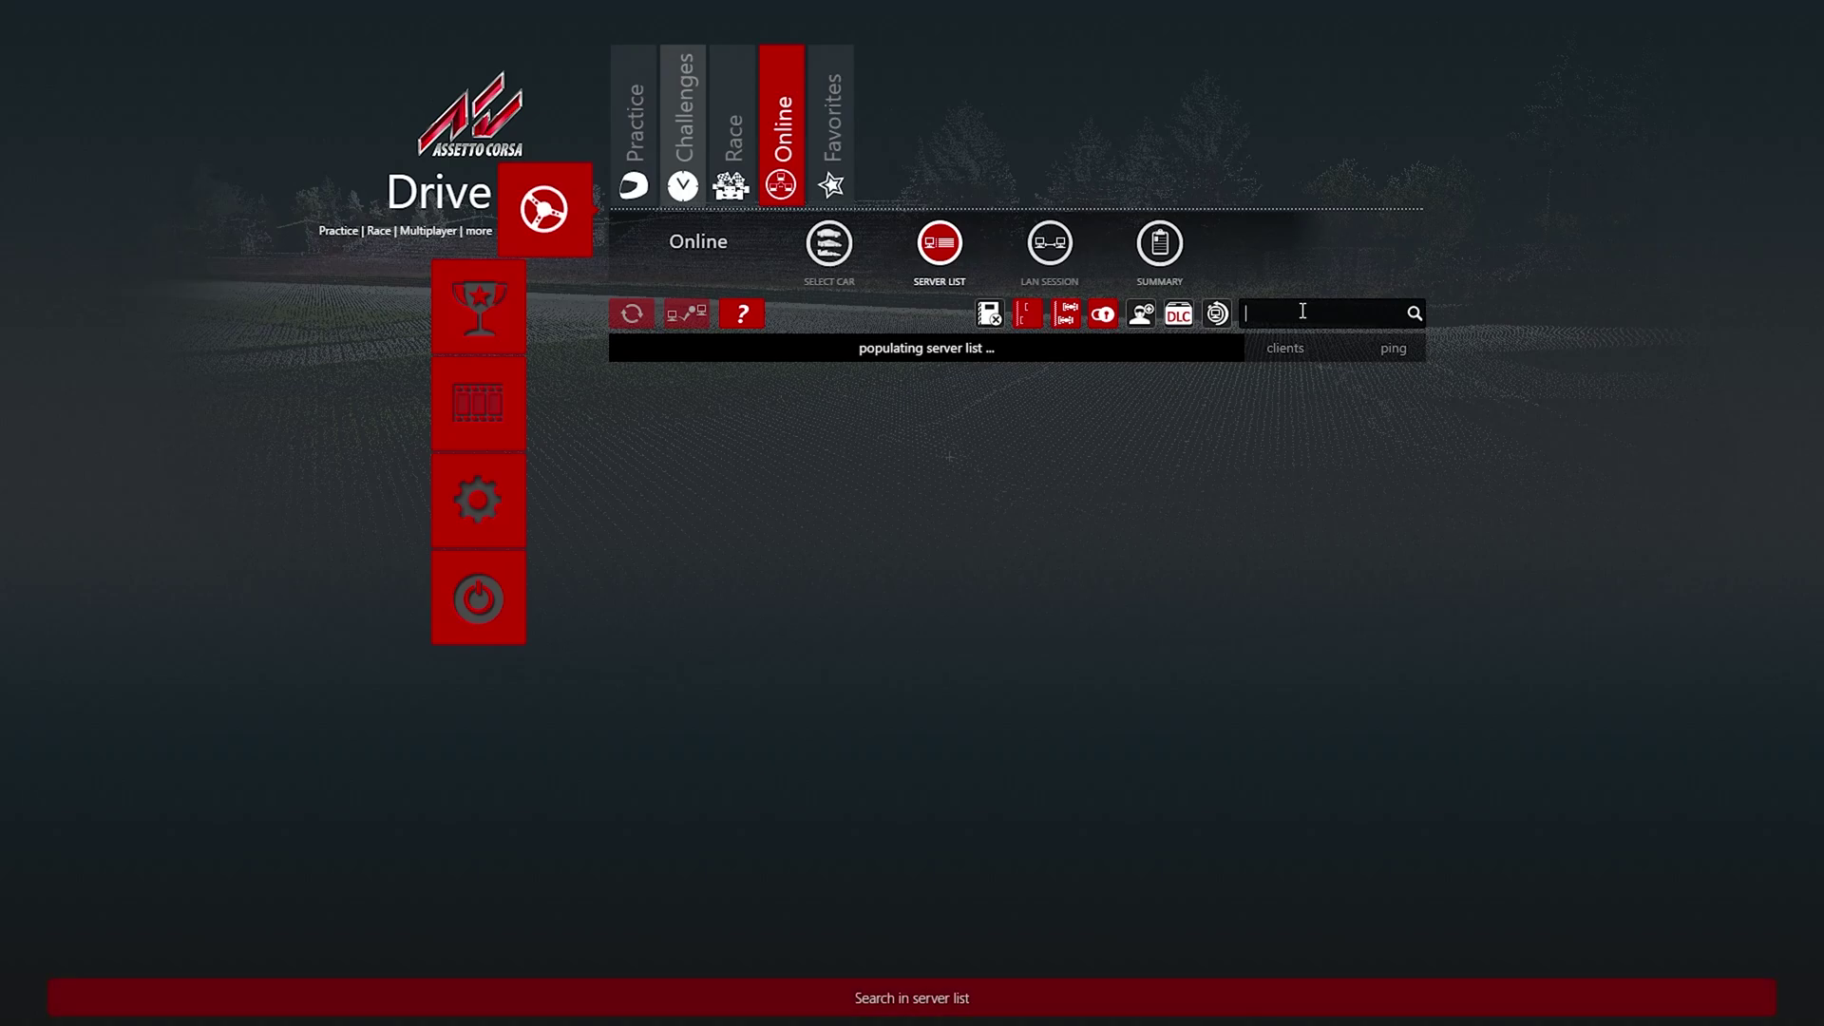
pyautogui.write('ACServerTest')
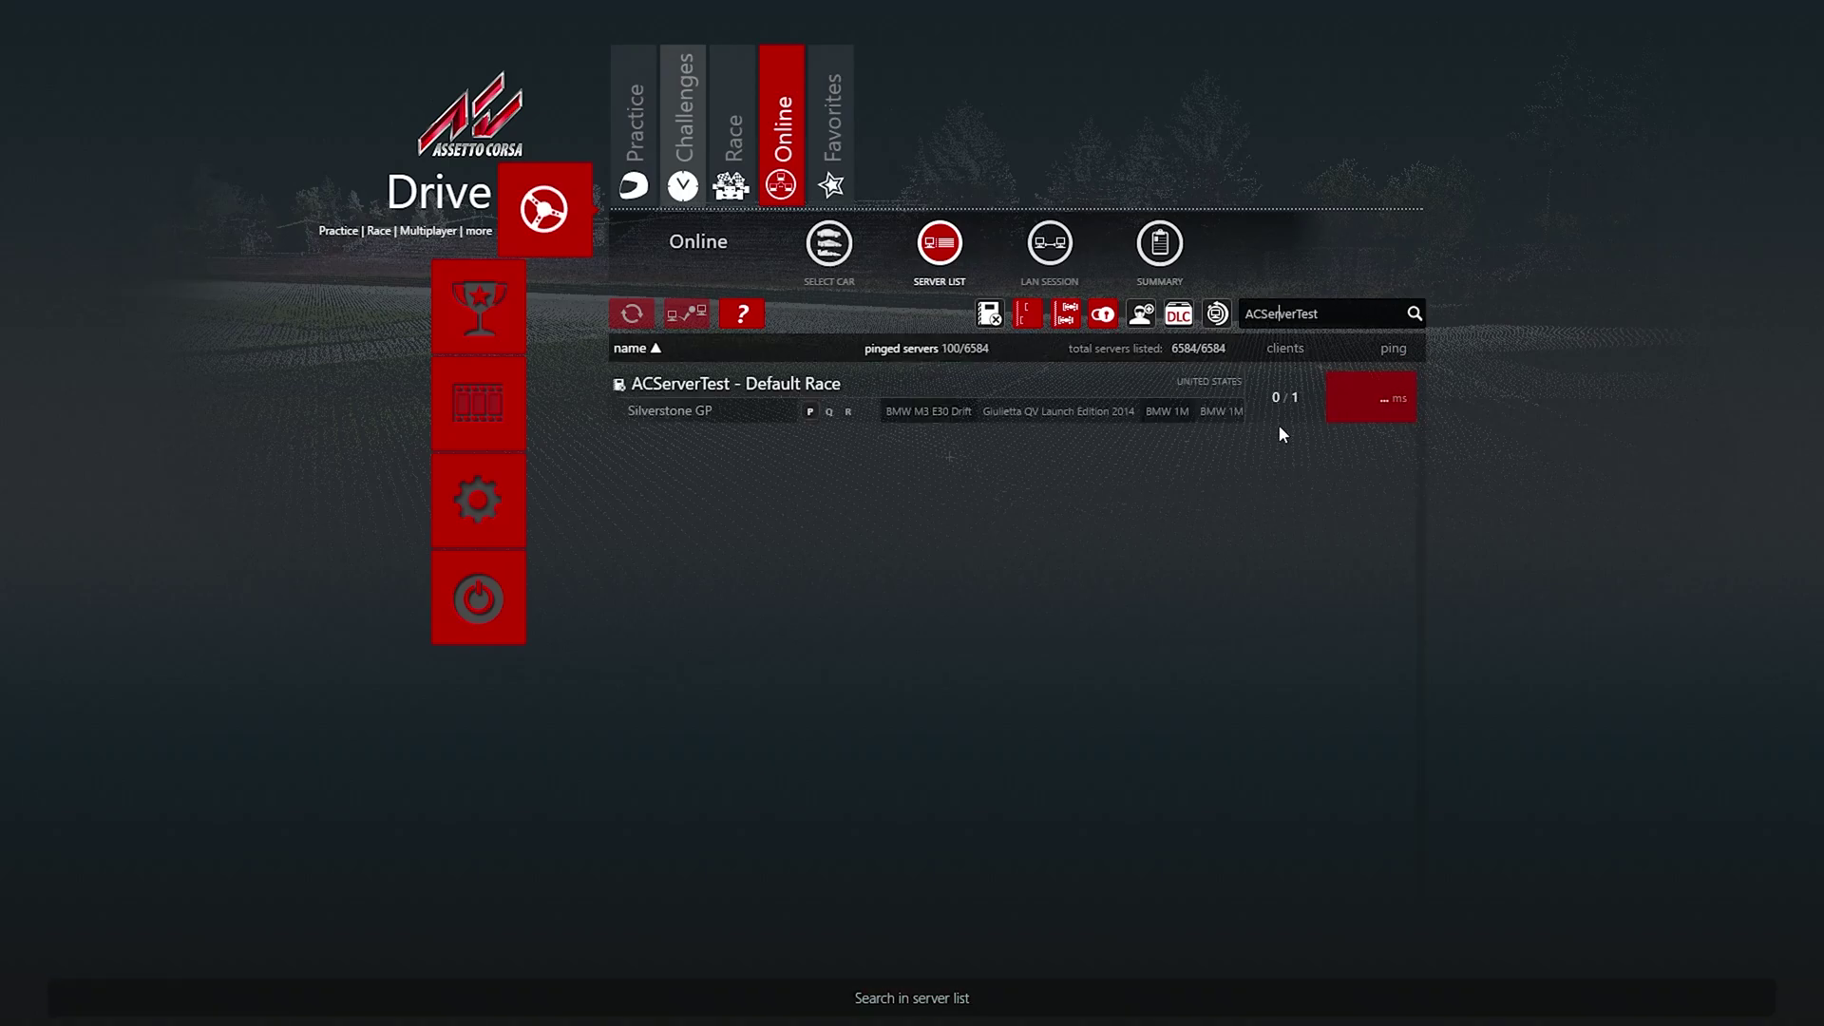
pyautogui.click(1050, 417)
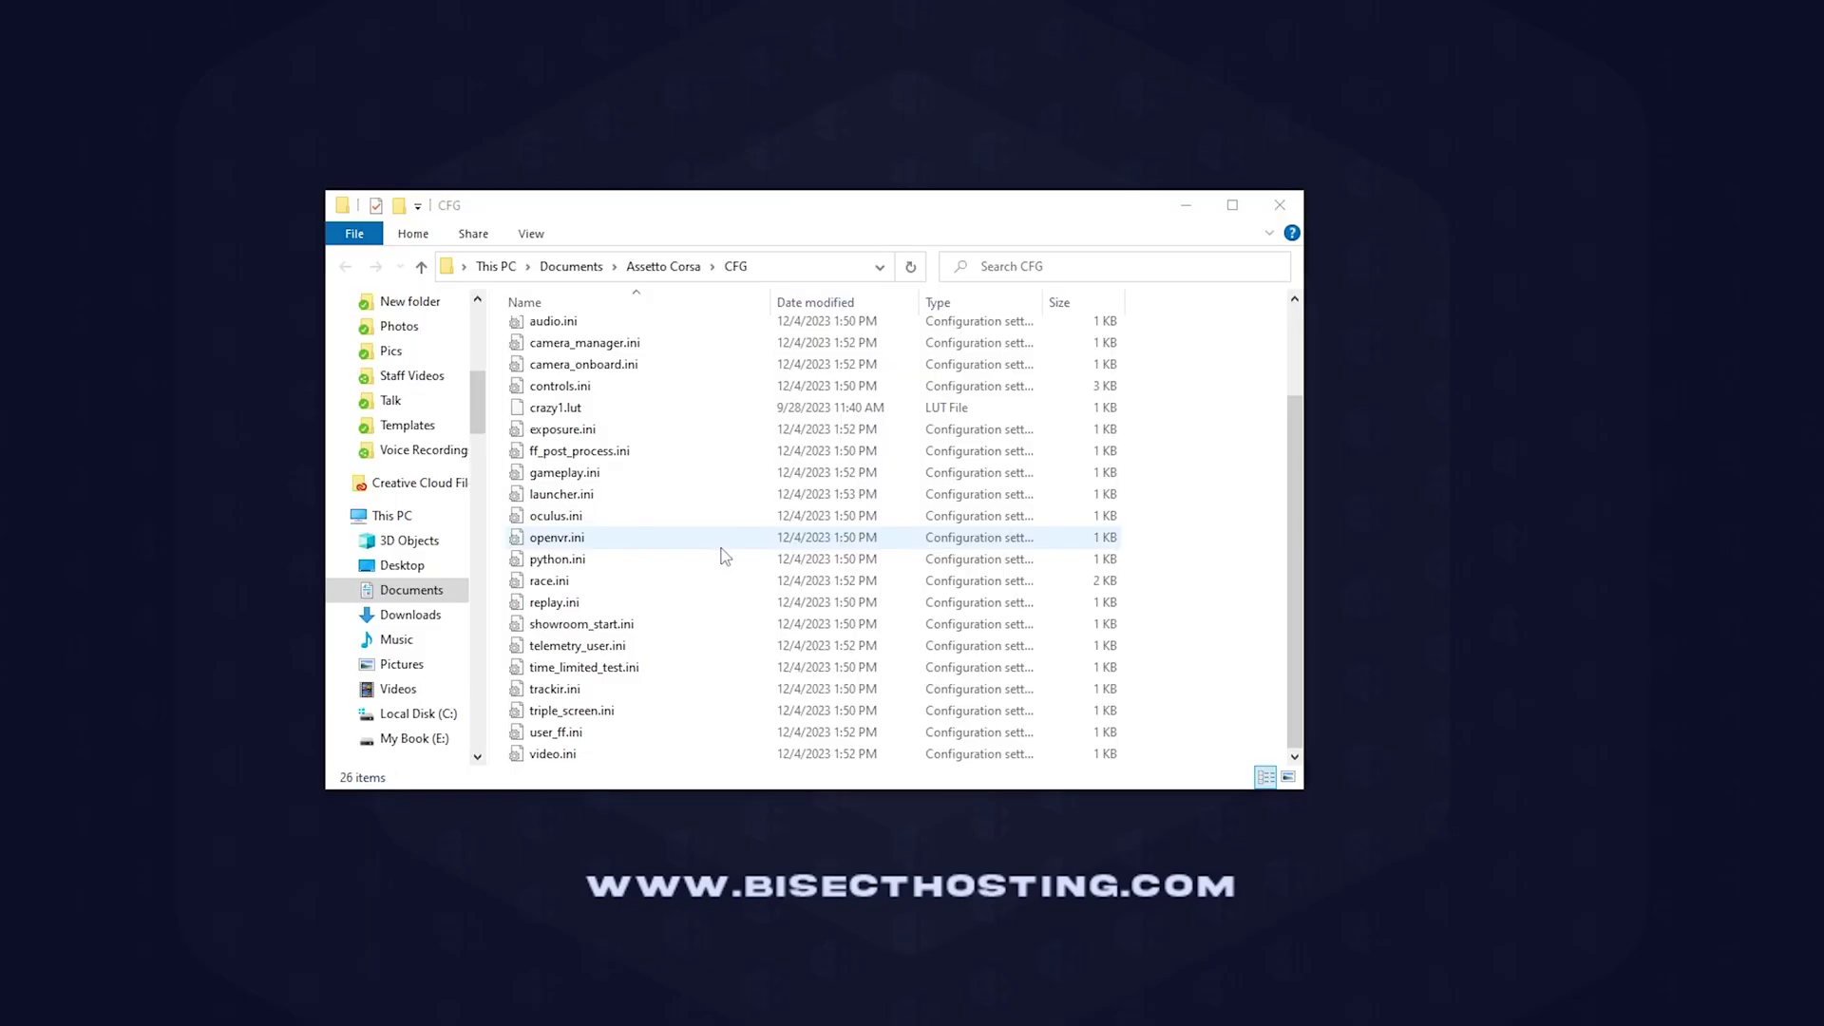
# Step: Select race.ini in Documents\Assetto Corsa\CFG and bring up its file options
pyautogui.click(584, 582)
pyautogui.rightClick(590, 584)
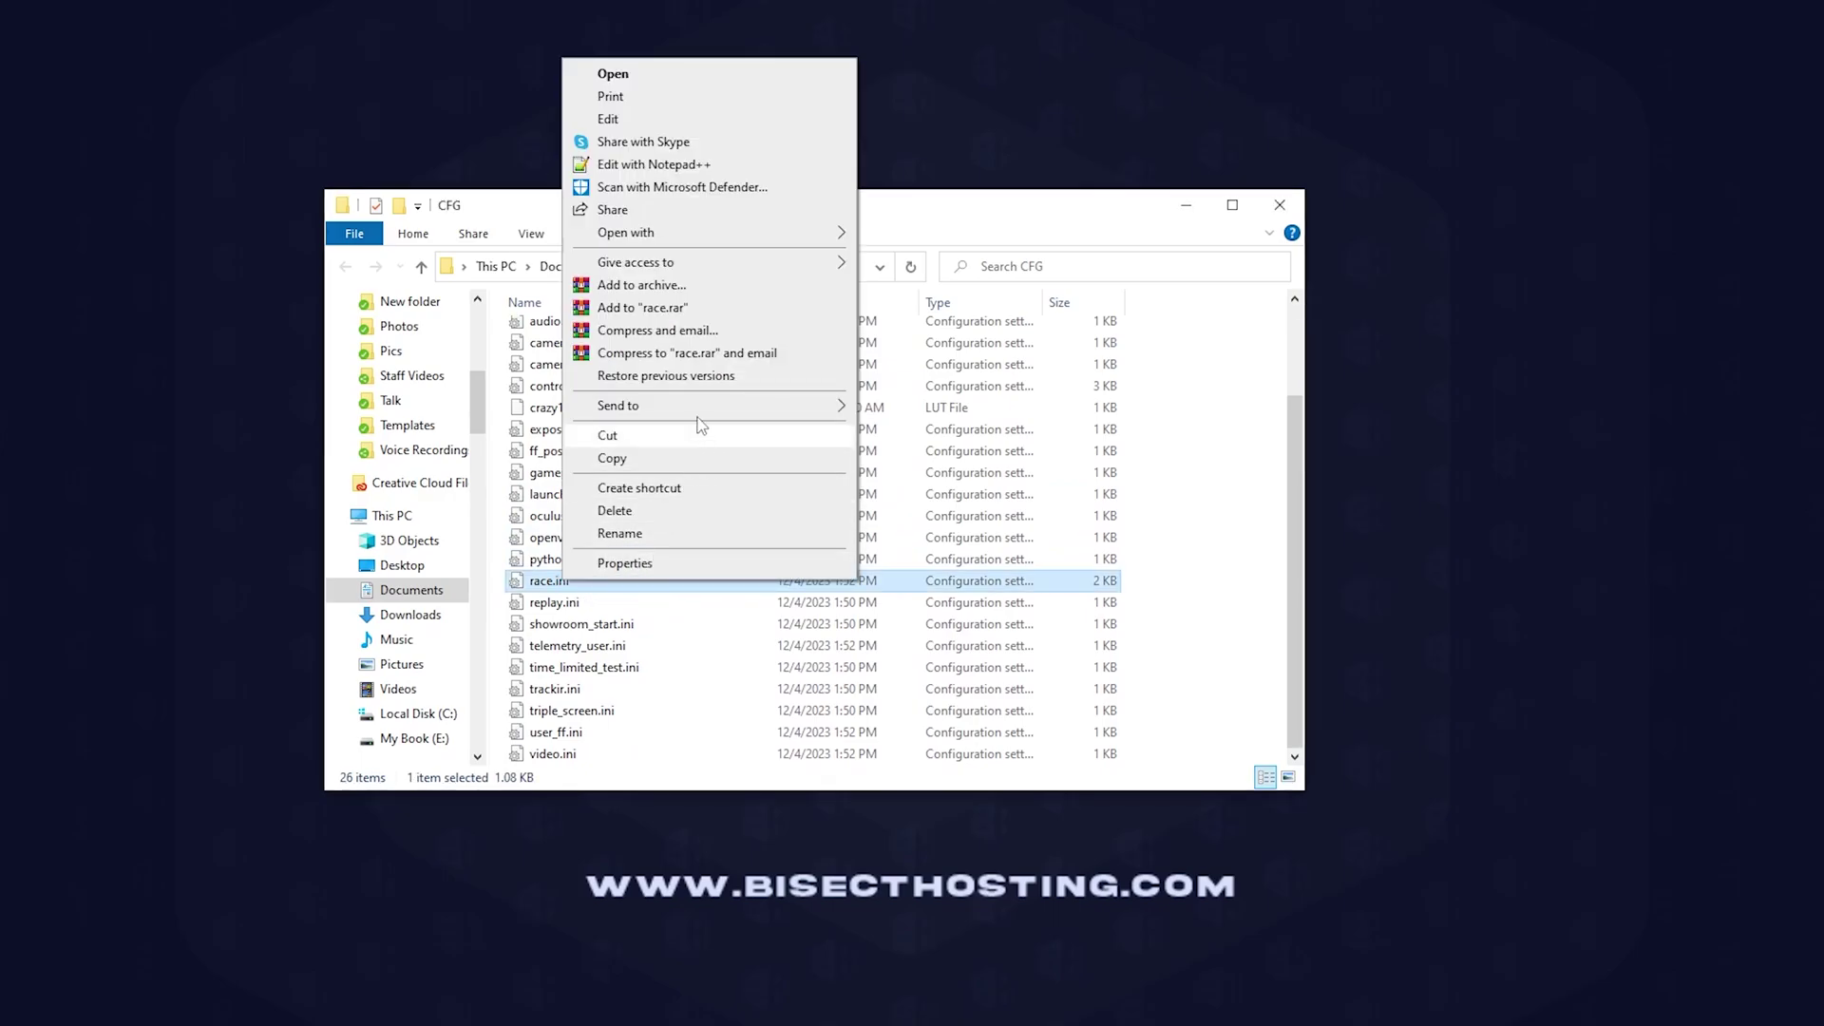
# Step: View race.ini's [REMOTE] server IP, port and name in Notepad, then minimize it
pyautogui.moveTo(625, 232)
pyautogui.click(942, 233)
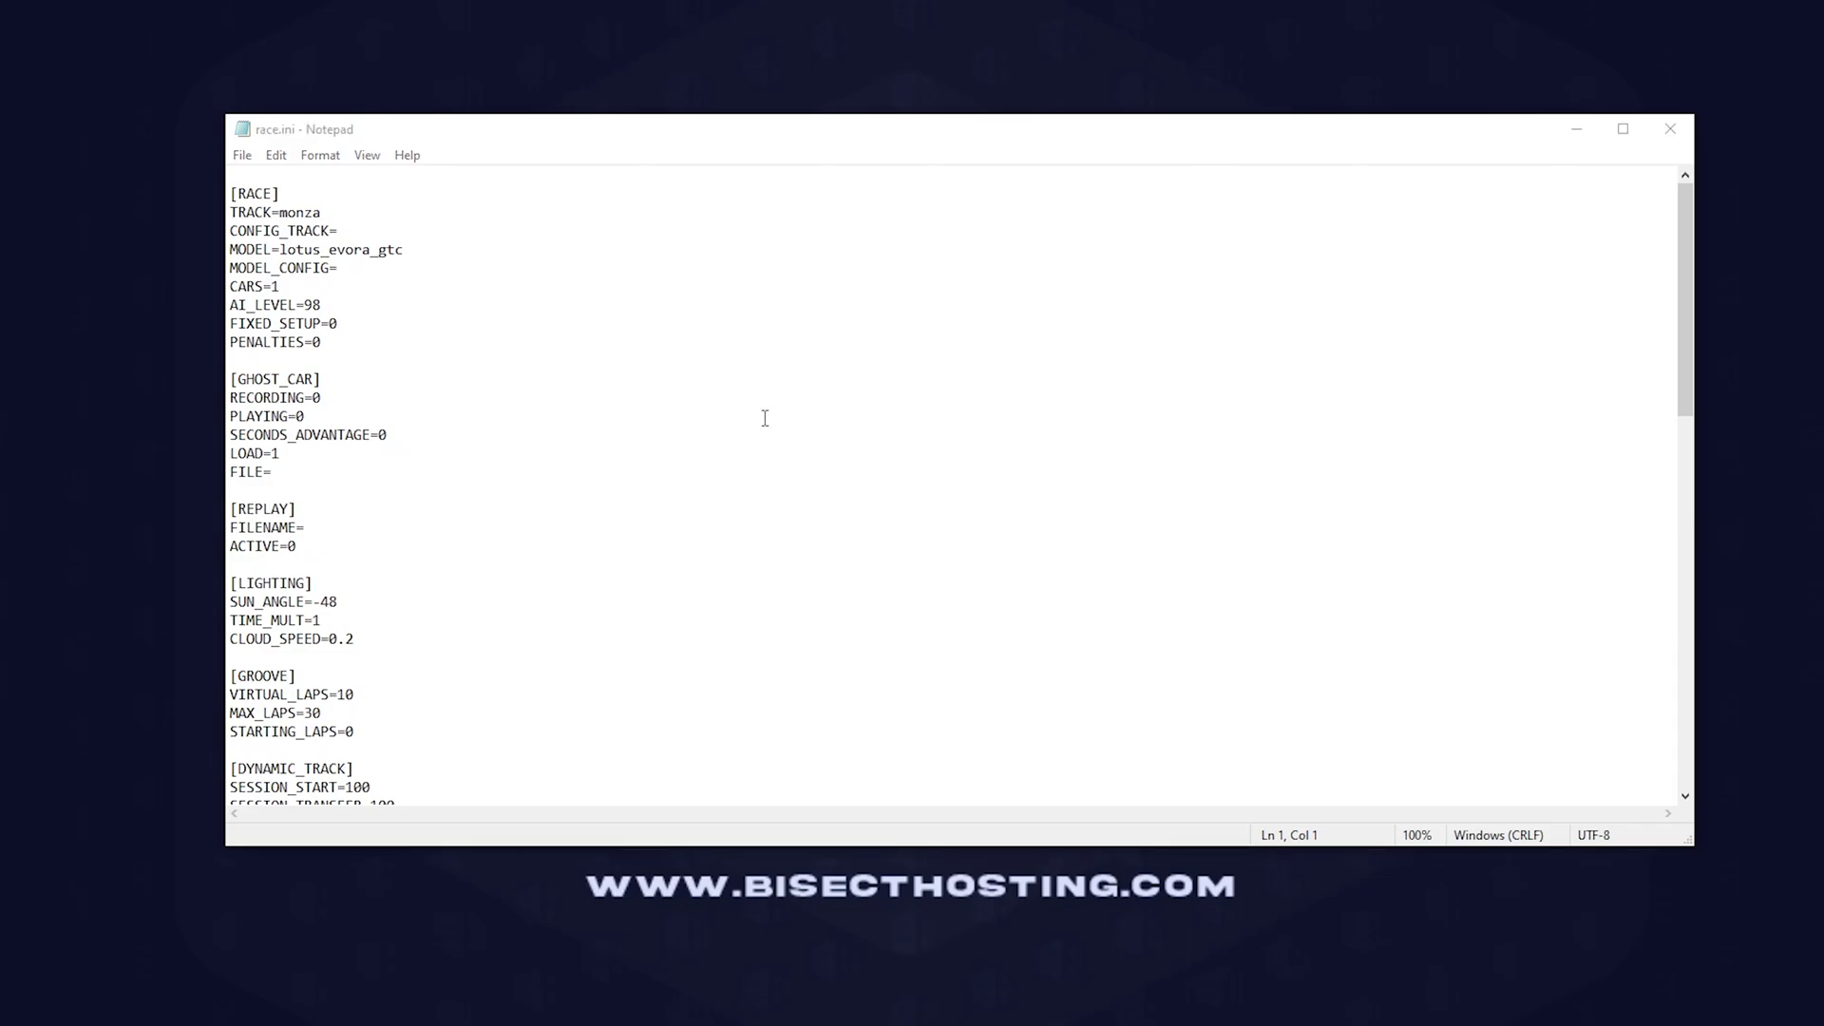
pyautogui.scroll(-7, 765, 418)
pyautogui.scroll(-7, 680, 447)
pyautogui.scroll(-4, 672, 448)
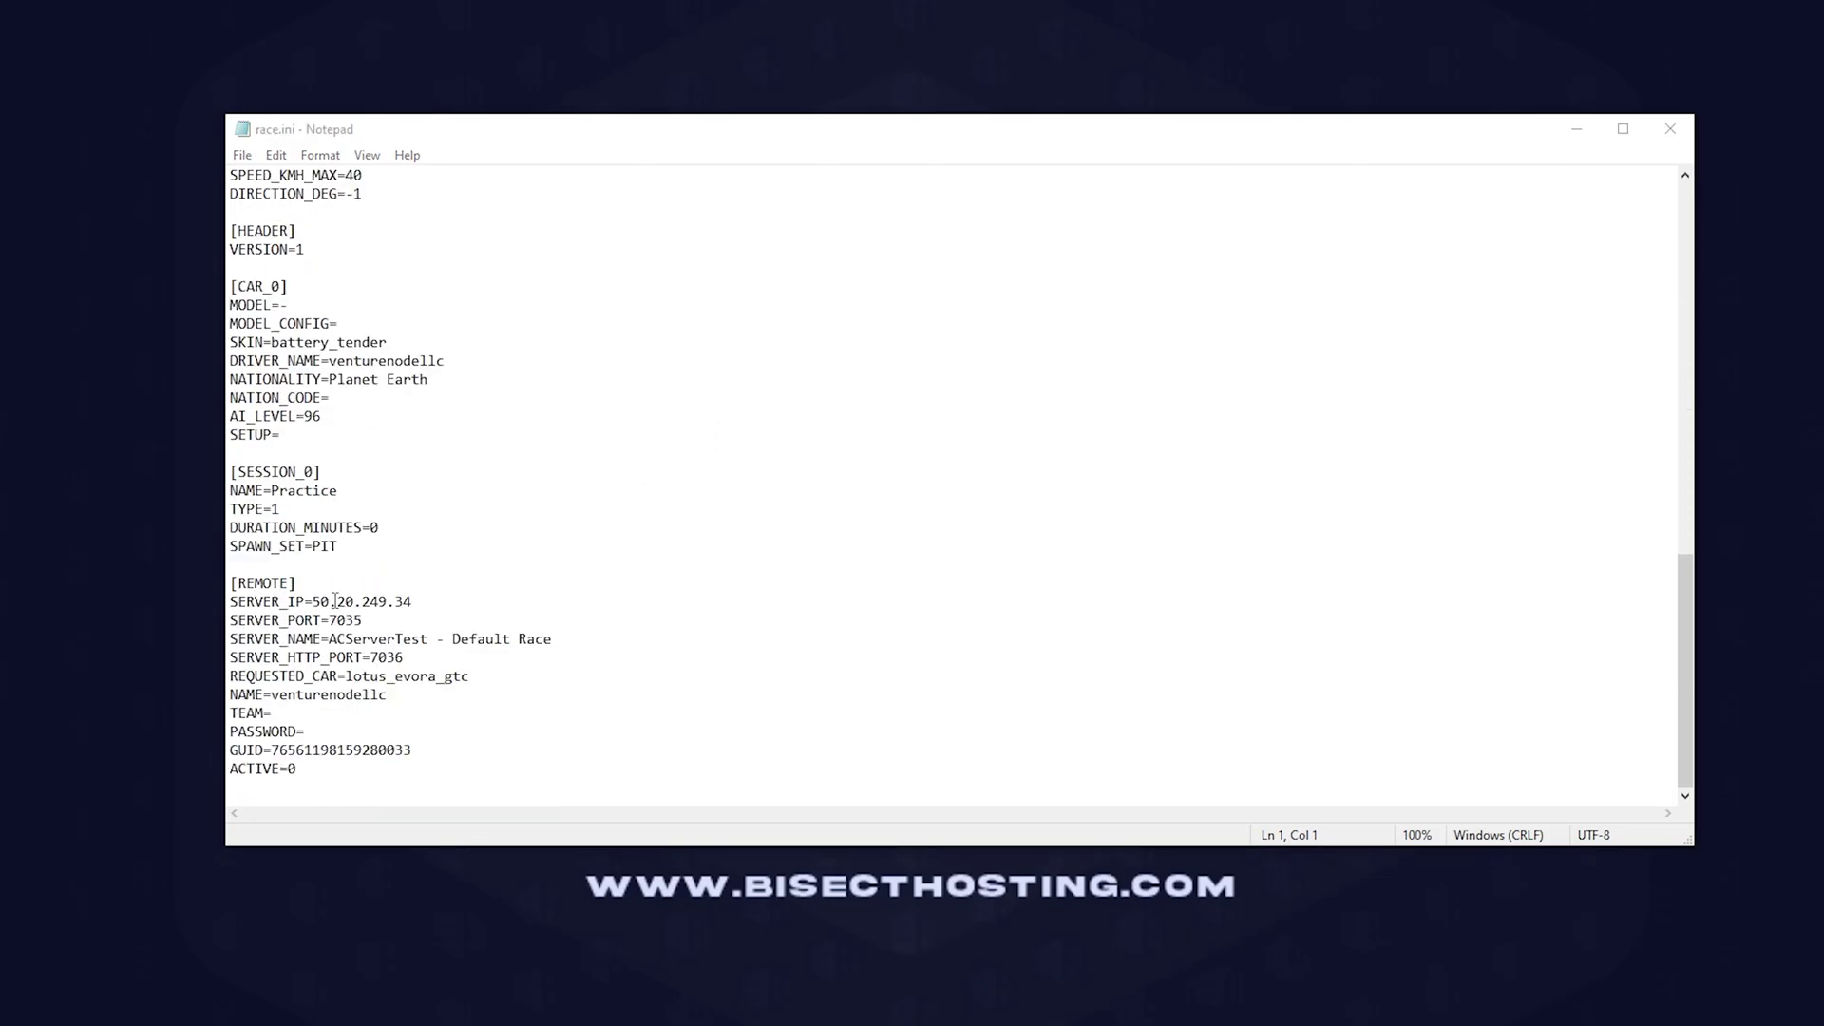
pyautogui.click(1578, 130)
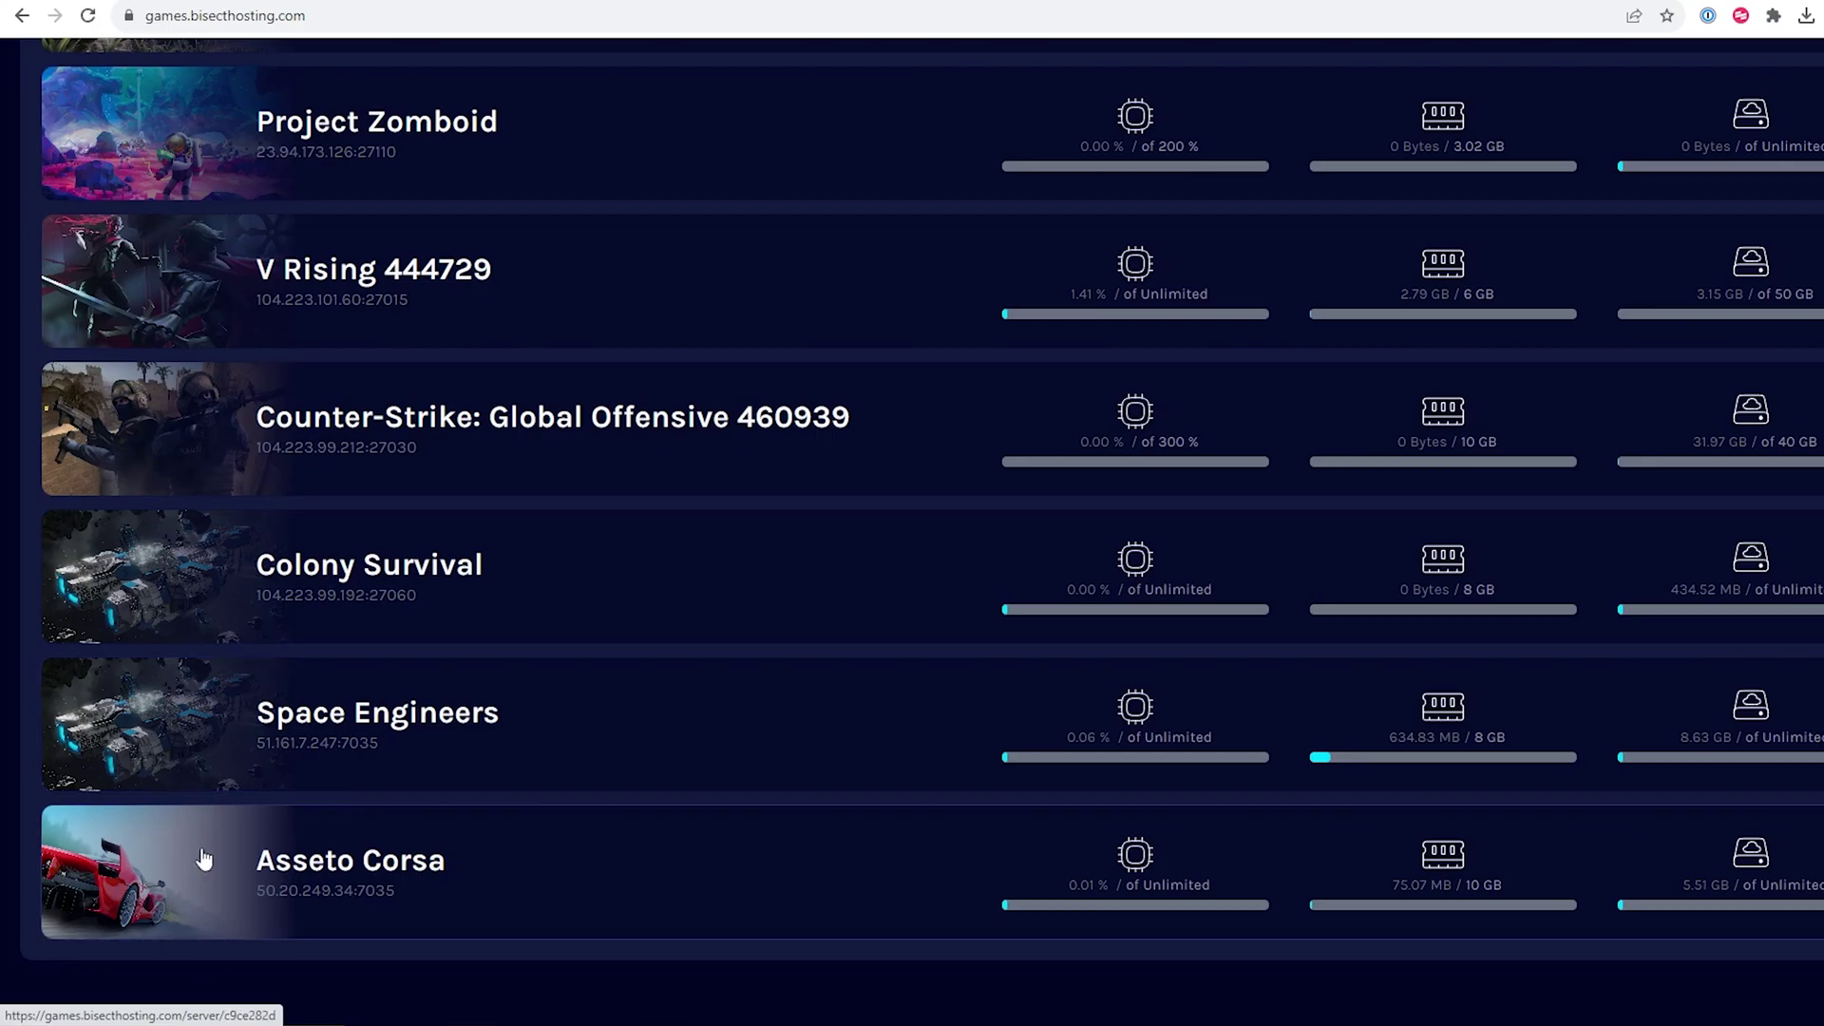
# Step: Copy the address 50.20.249.34:7035 from the Asseto Corsa server page
pyautogui.click(501, 892)
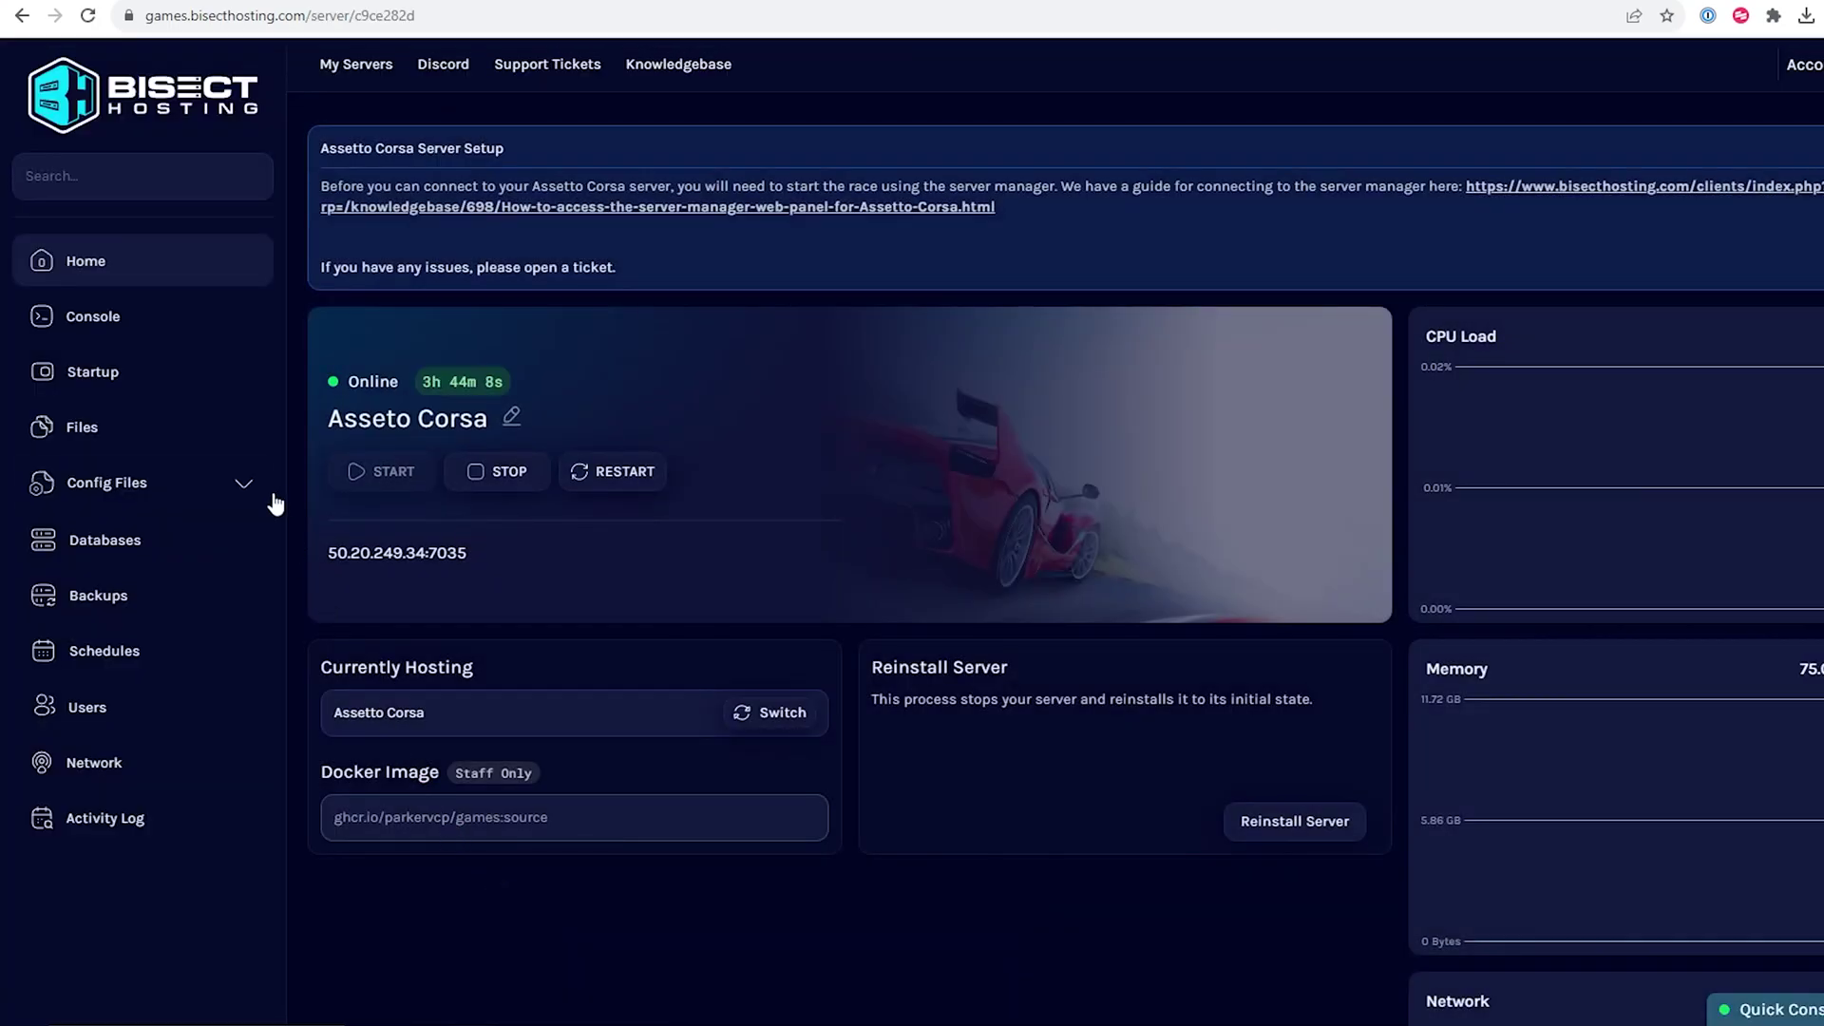
pyautogui.click(410, 560)
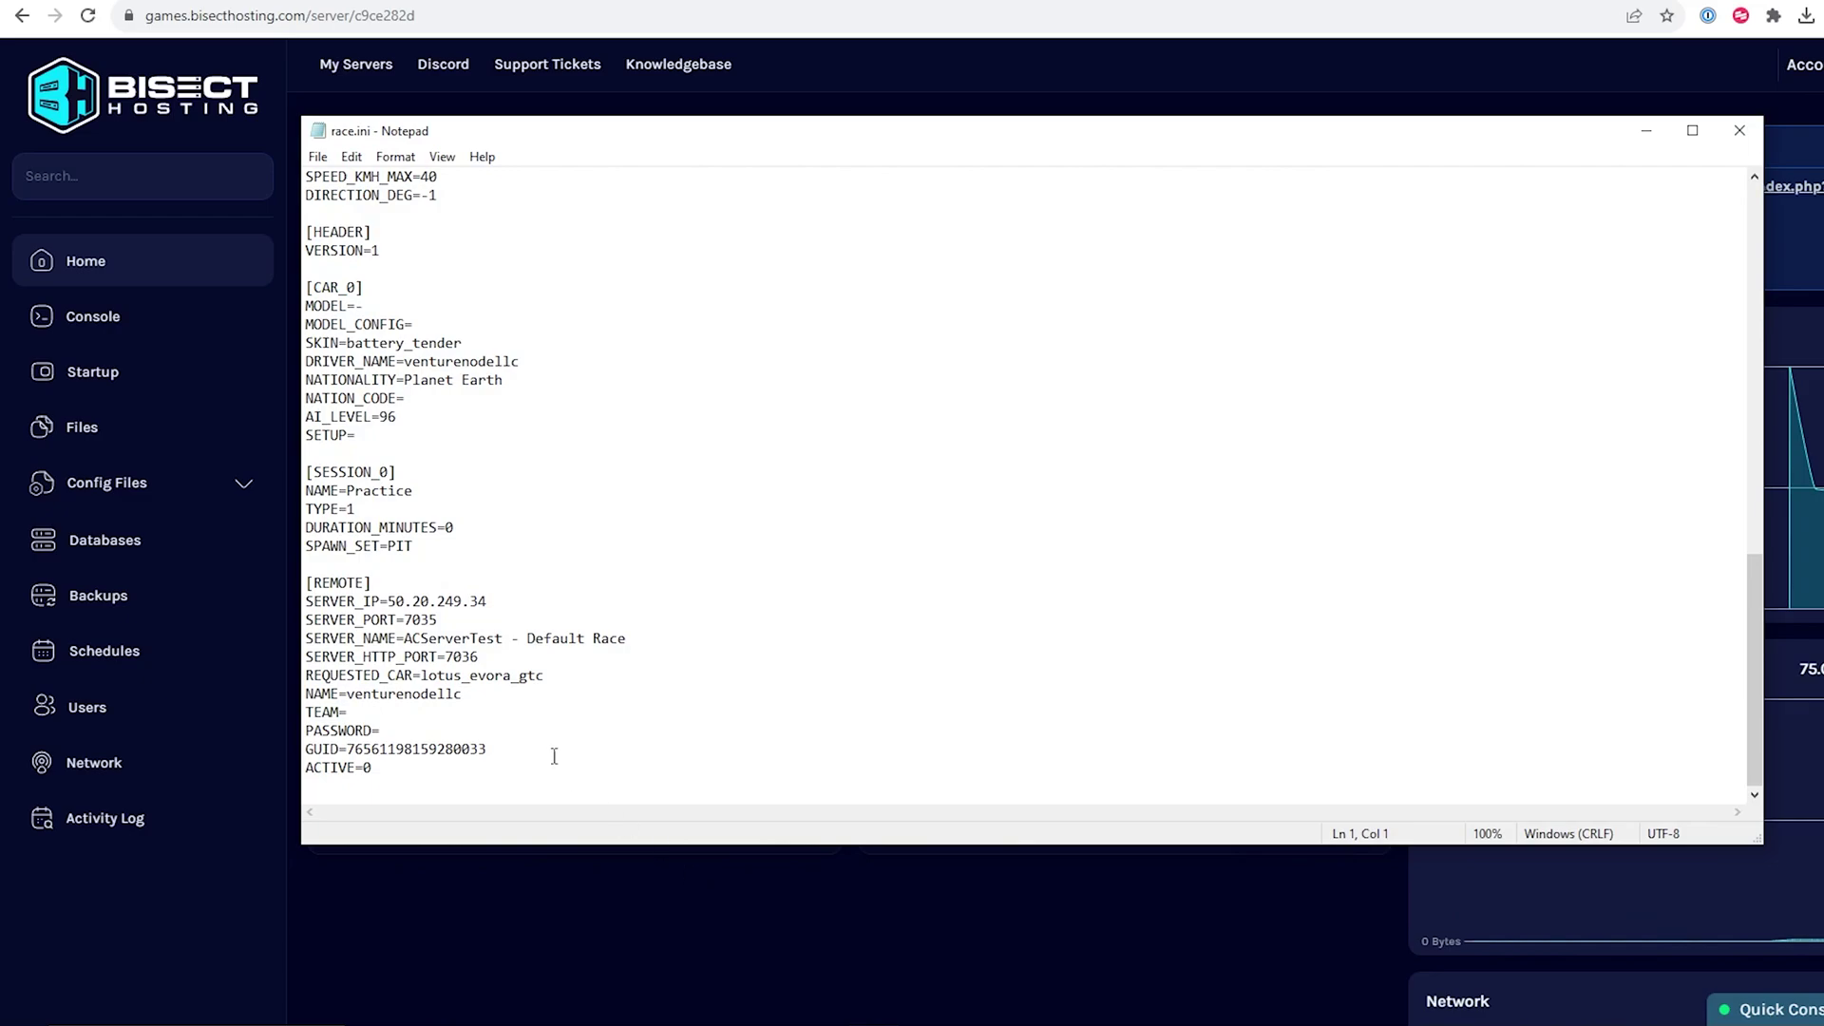
# Step: Replace SERVER_IP with 50.20.249.34:7035, save race.ini and close Notepad
pyautogui.moveTo(408, 601); pyautogui.dragTo(389, 602)
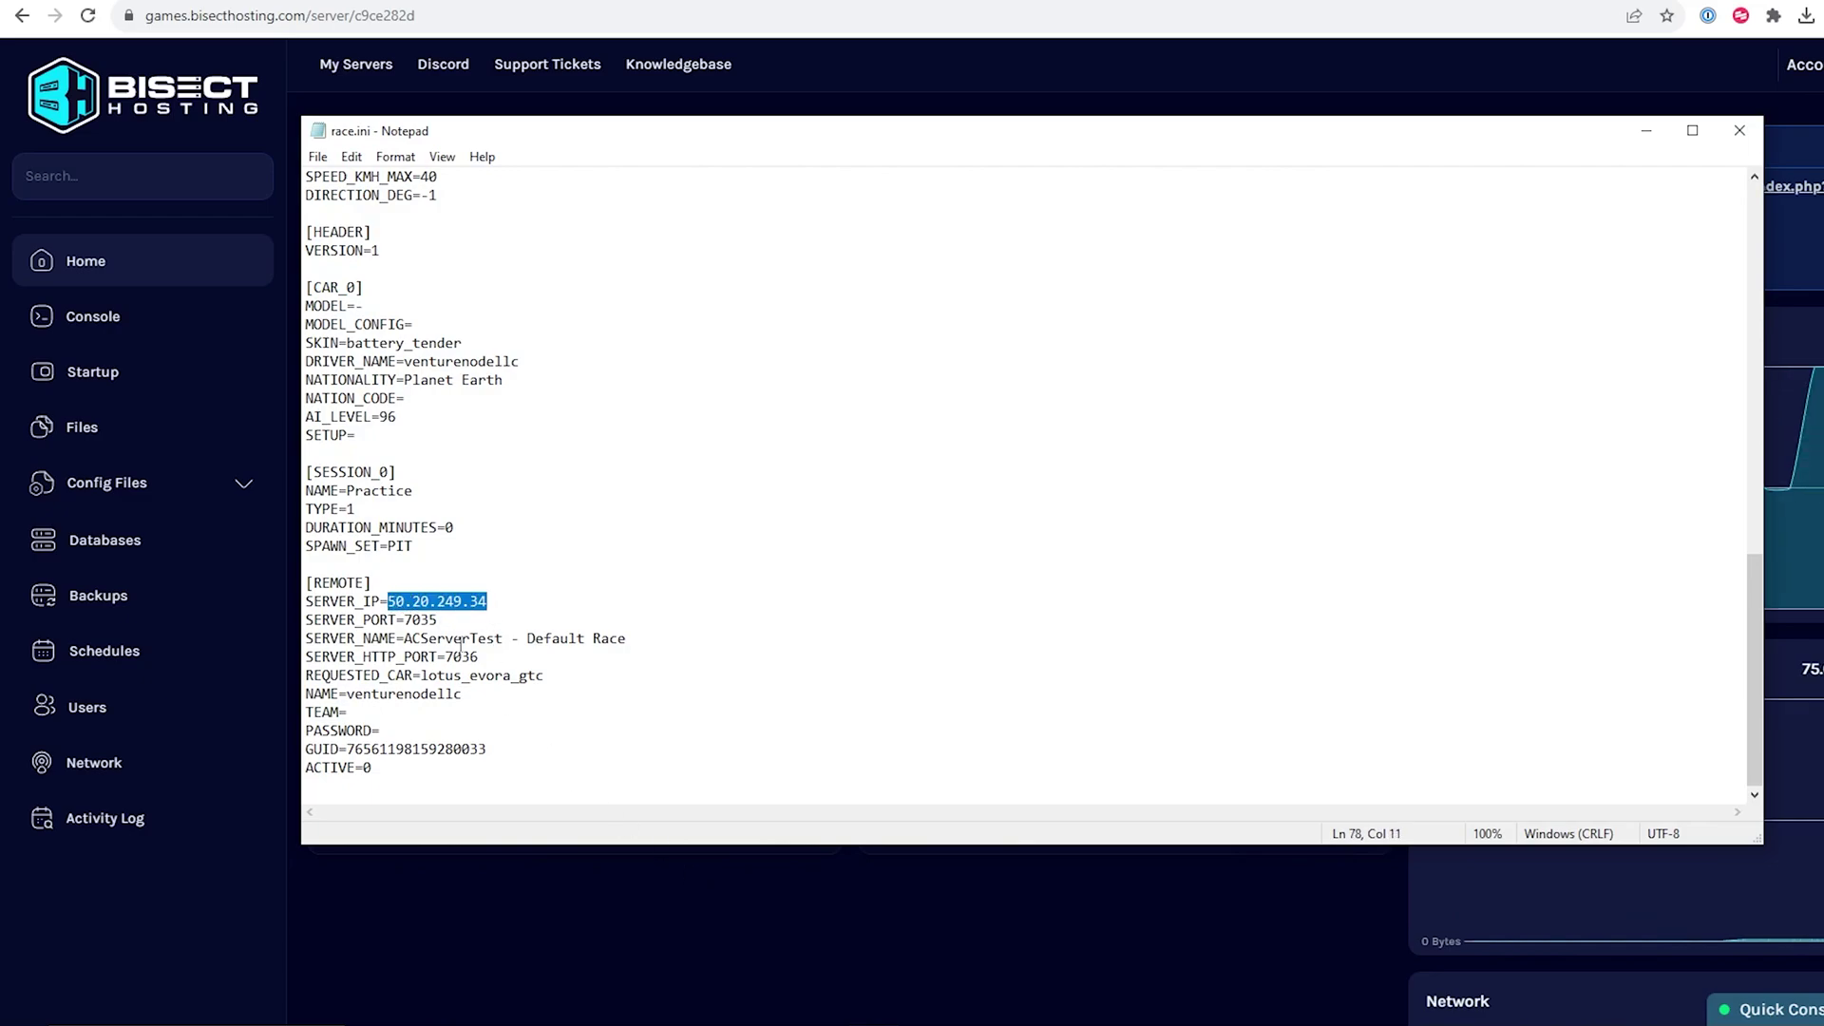
pyautogui.write('50.20.249.34:7035')
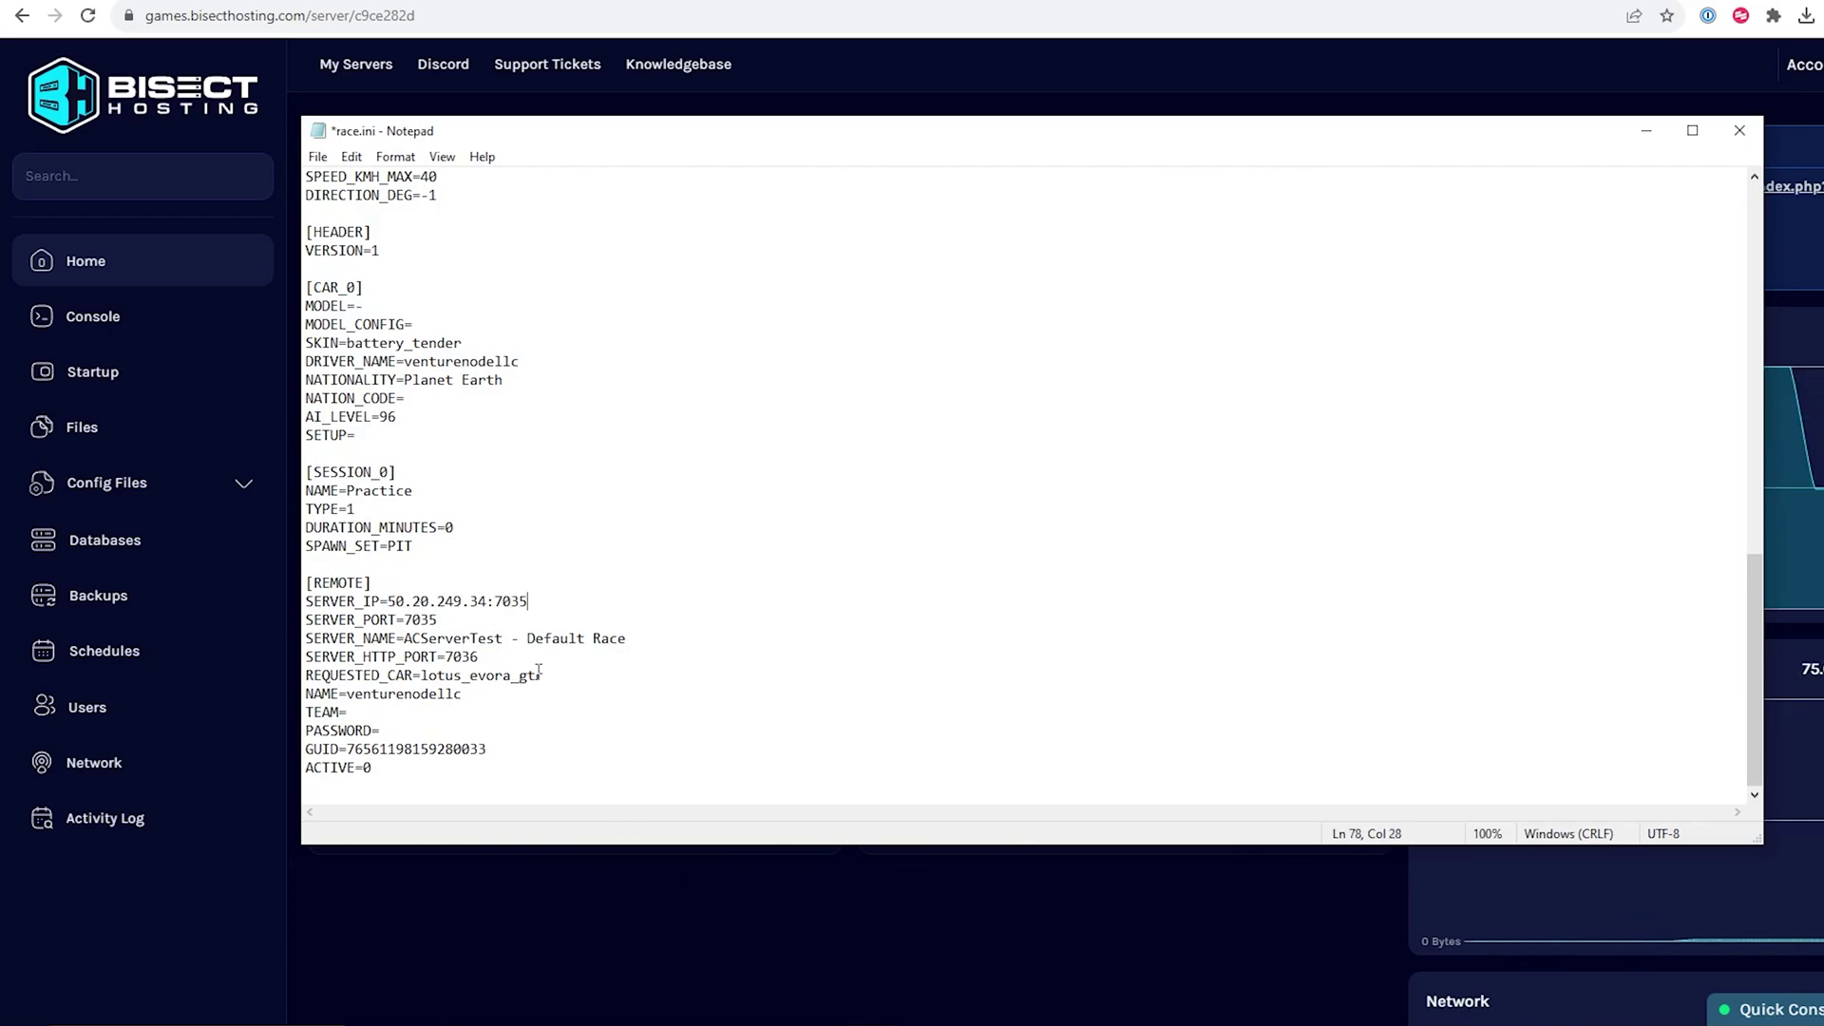
pyautogui.click(318, 157)
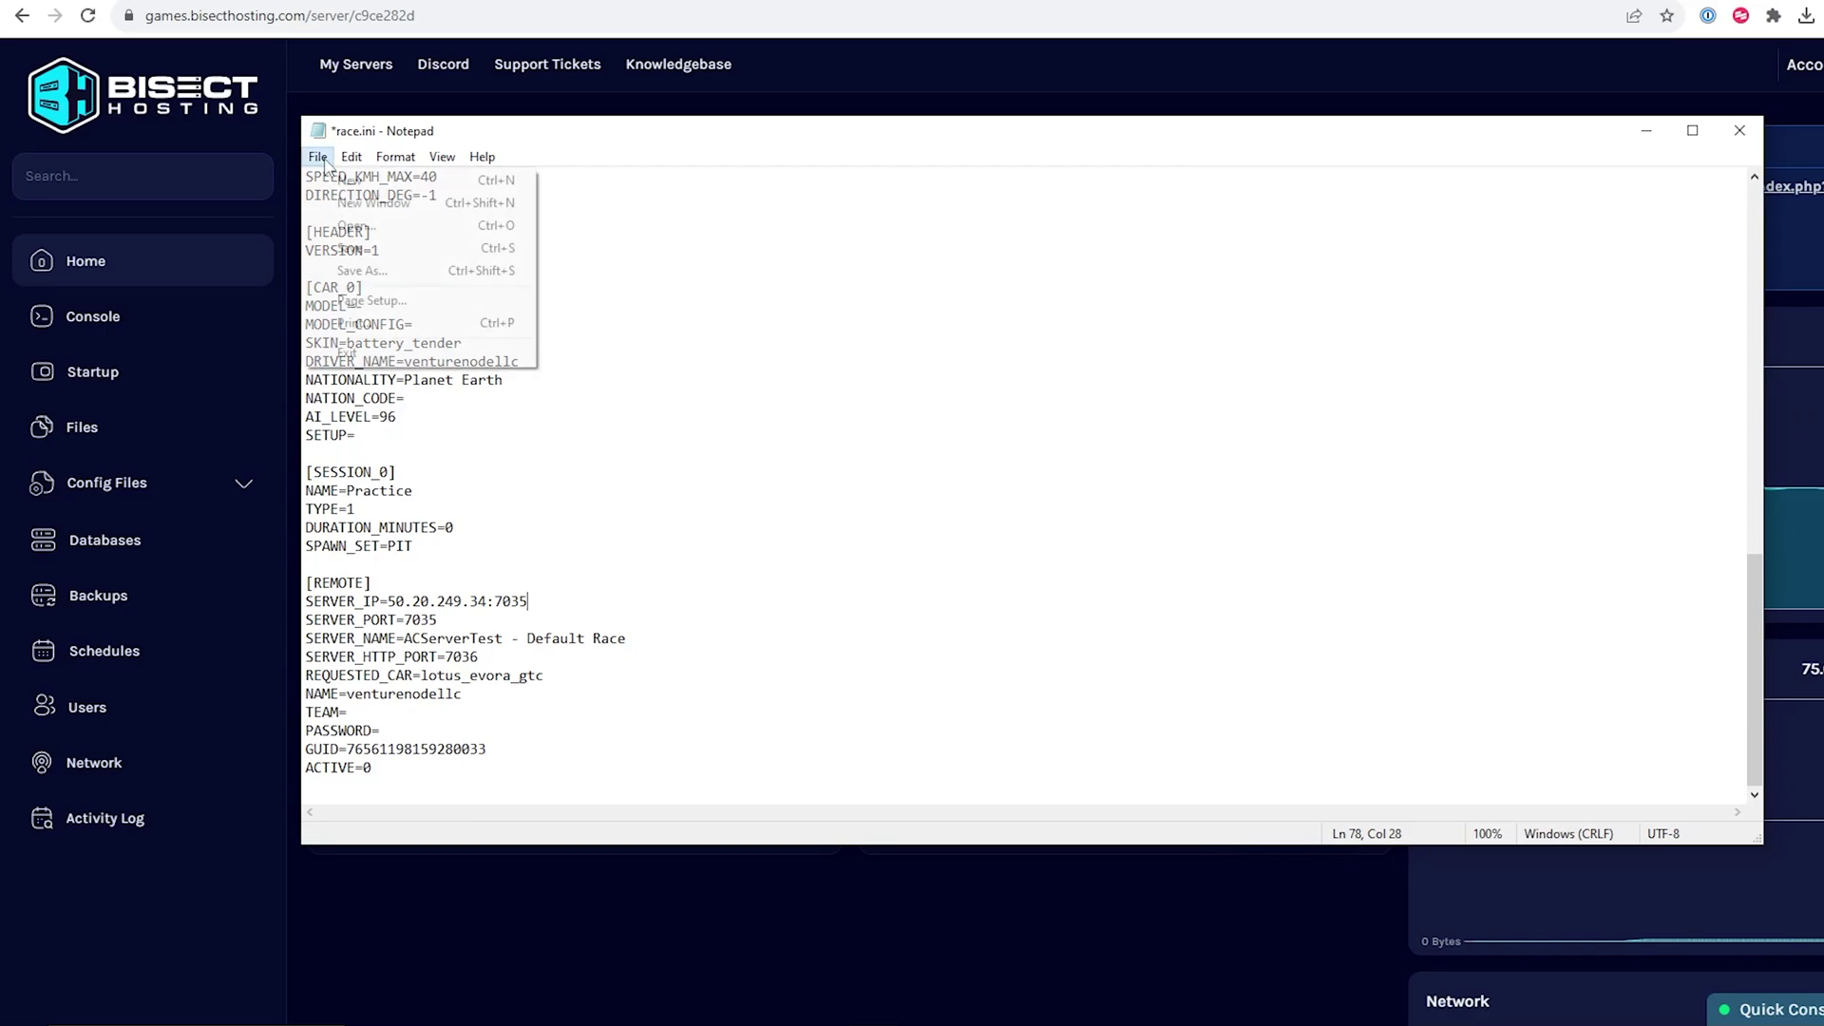
pyautogui.click(361, 251)
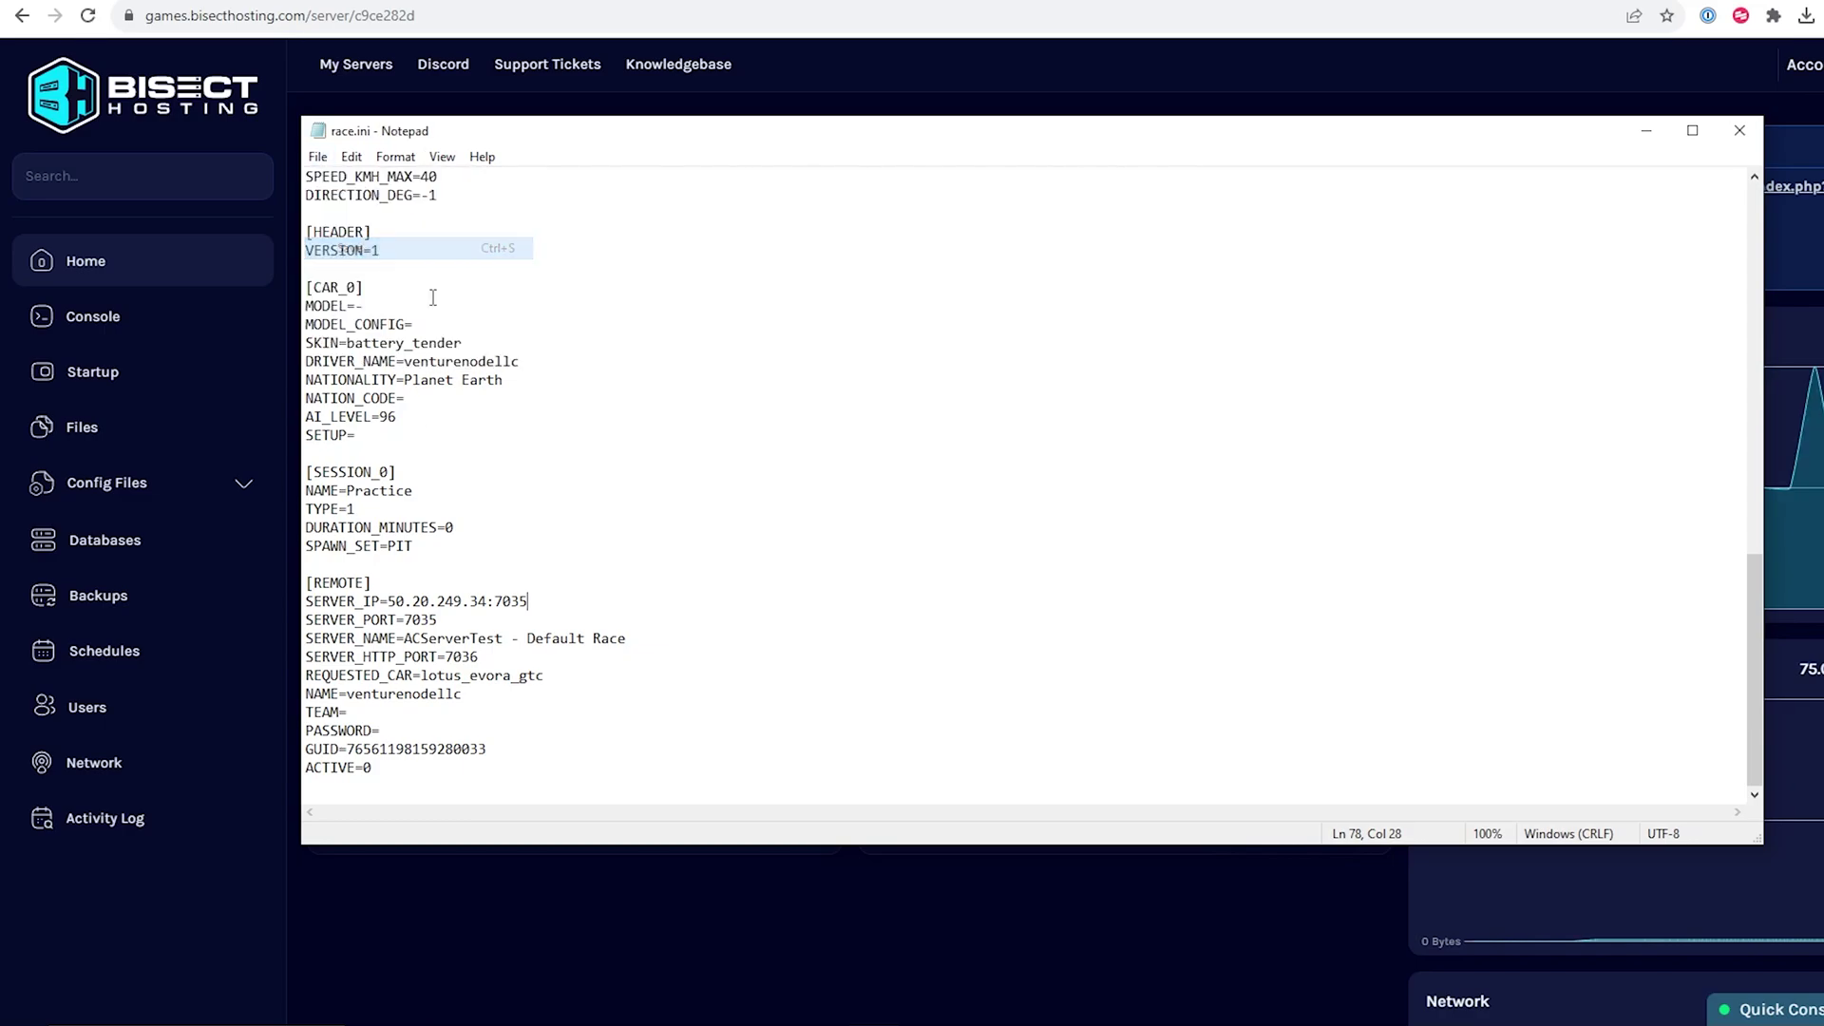
pyautogui.click(1743, 130)
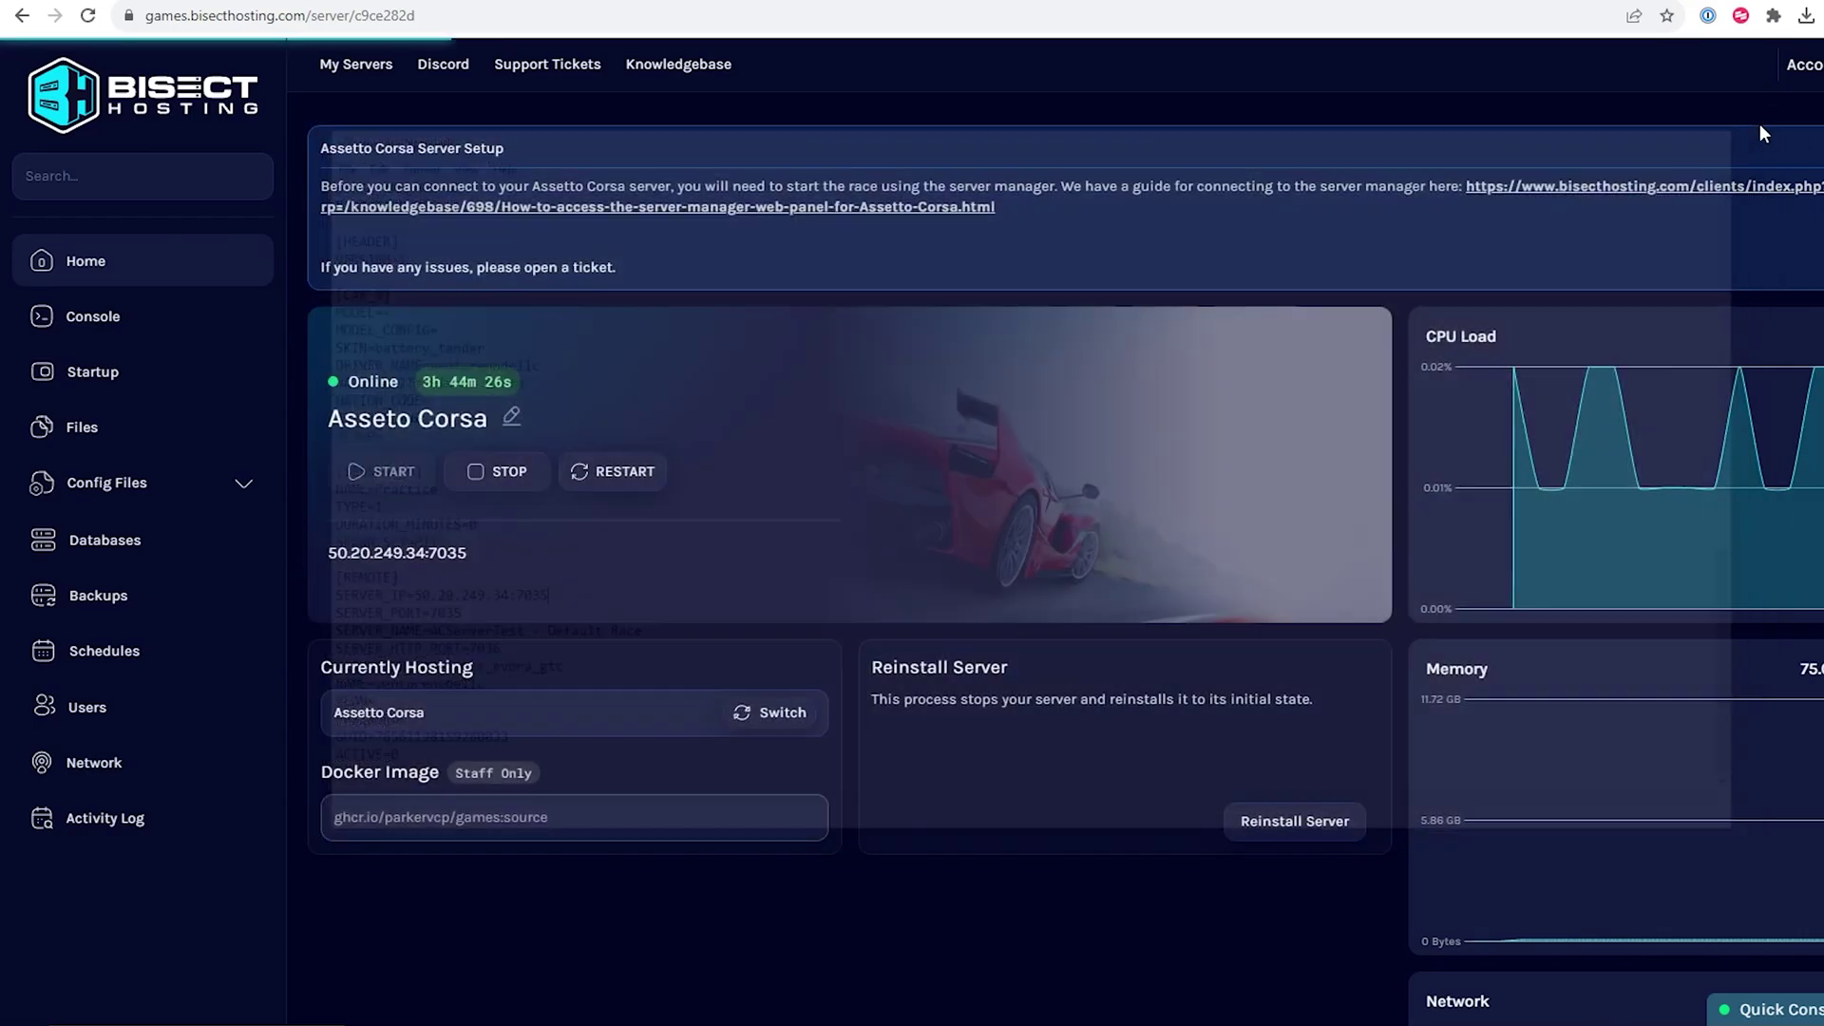
pyautogui.click(782, 1022)
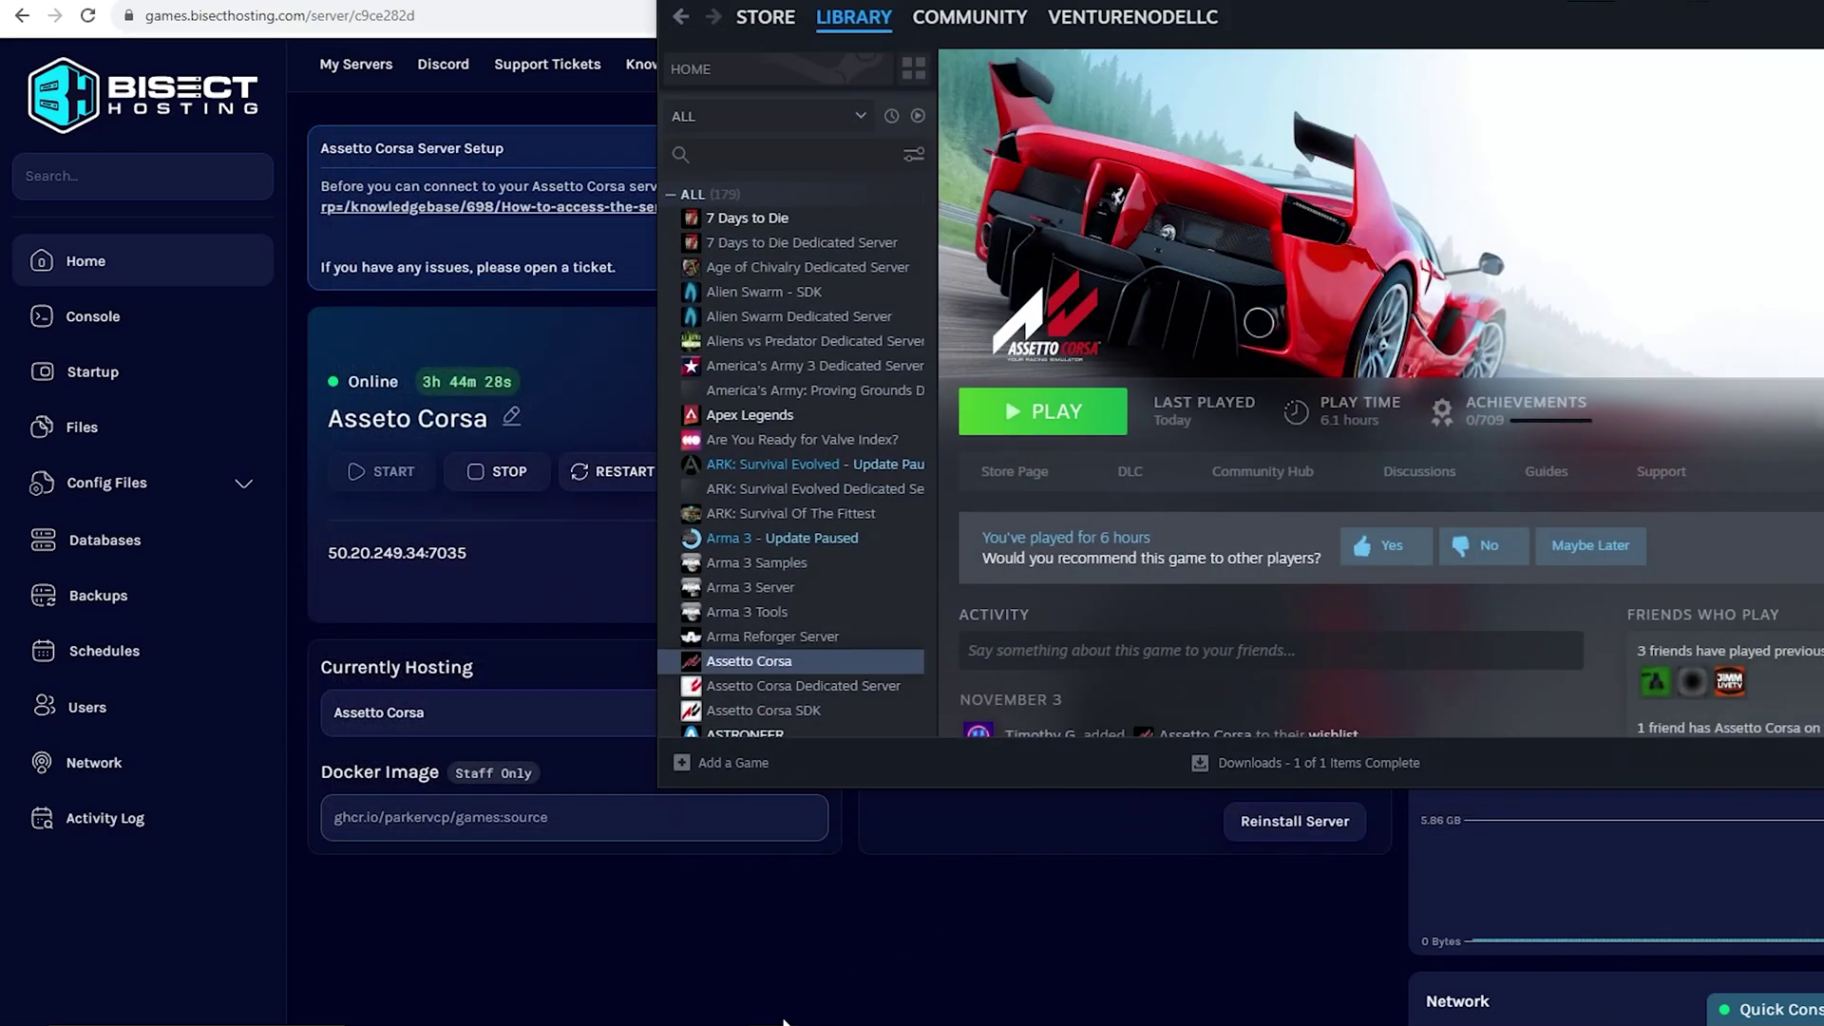
# Step: Enter /spawn as Assetto Corsa's launch option in its Steam Properties
pyautogui.rightClick(781, 667)
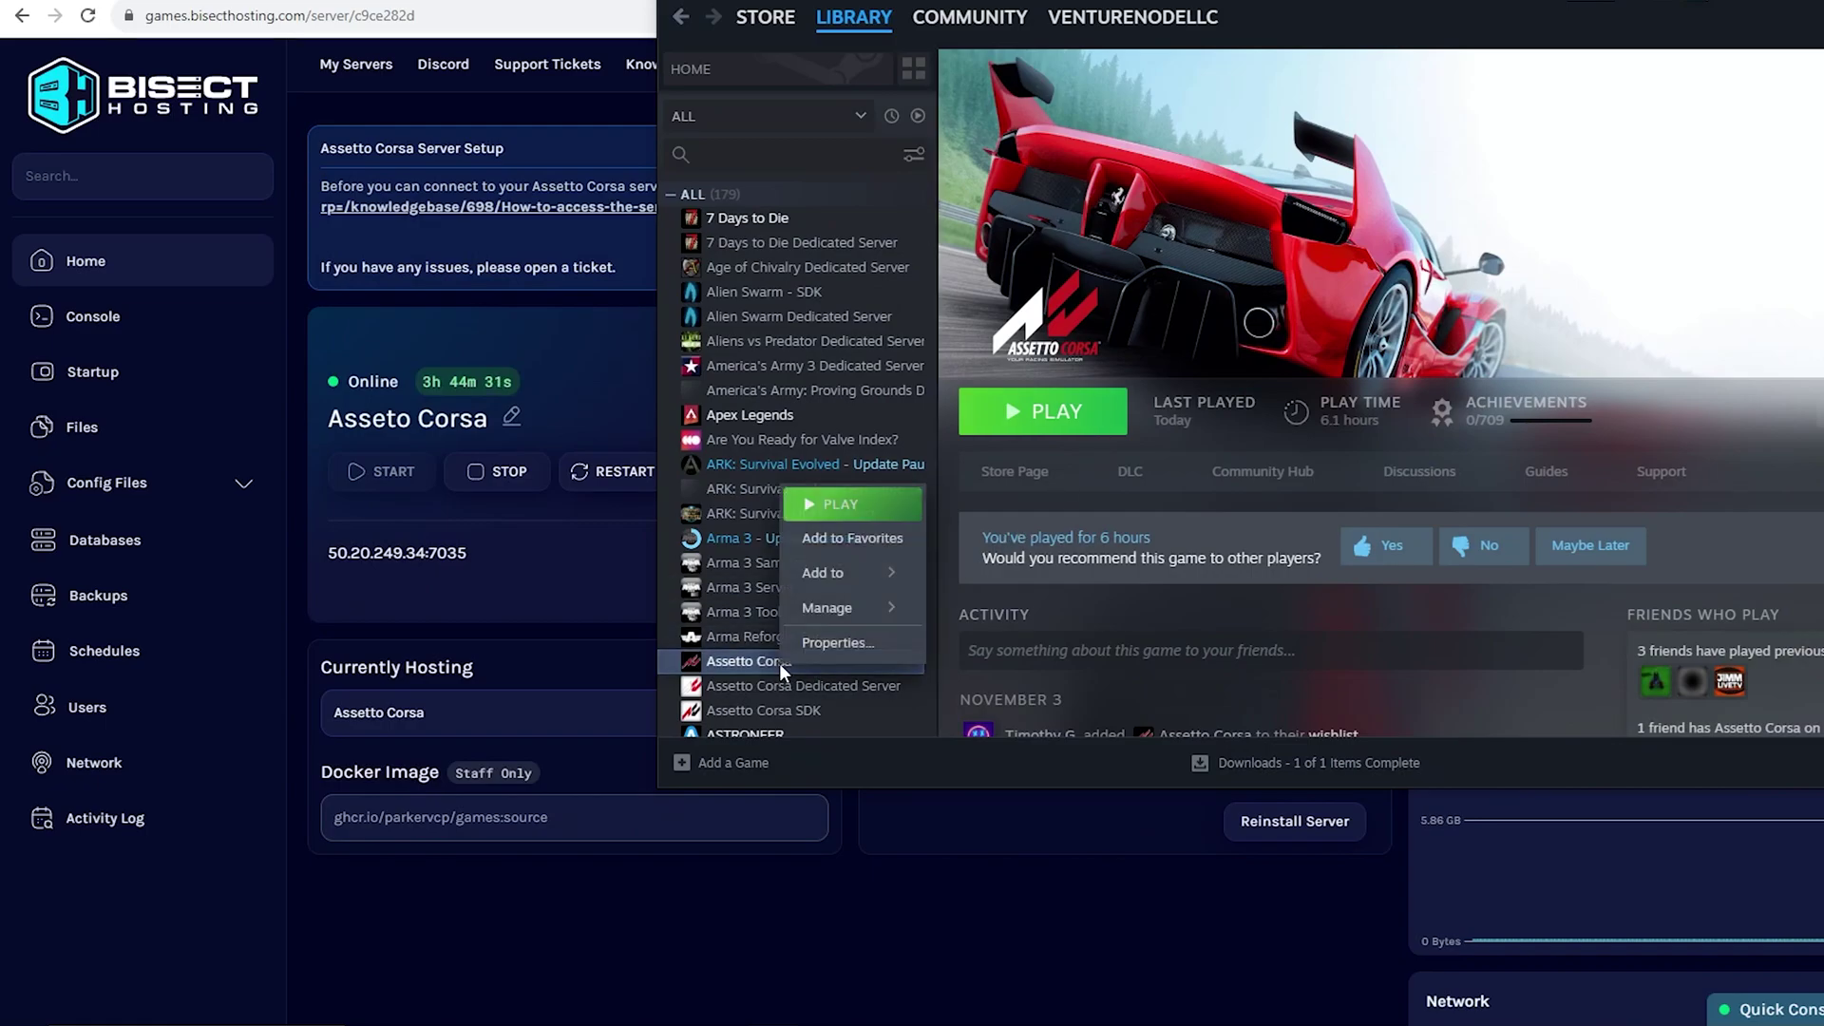
pyautogui.click(859, 648)
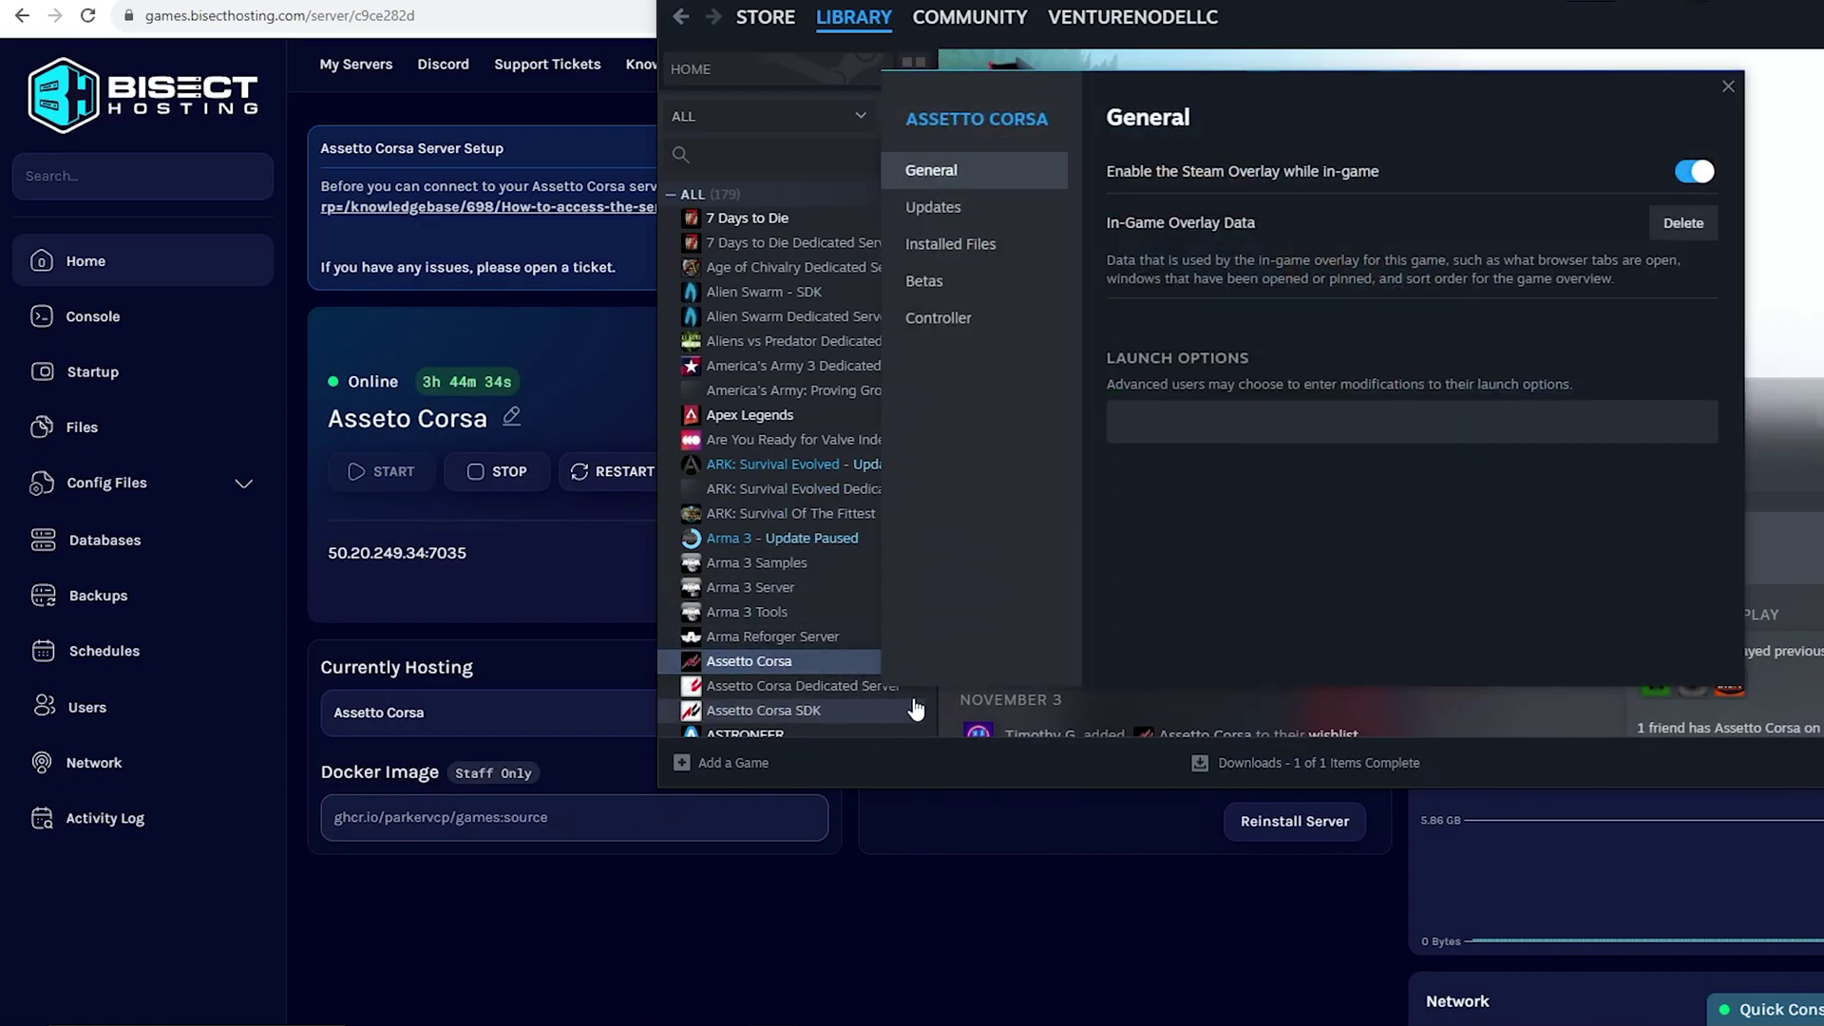
pyautogui.click(1198, 422)
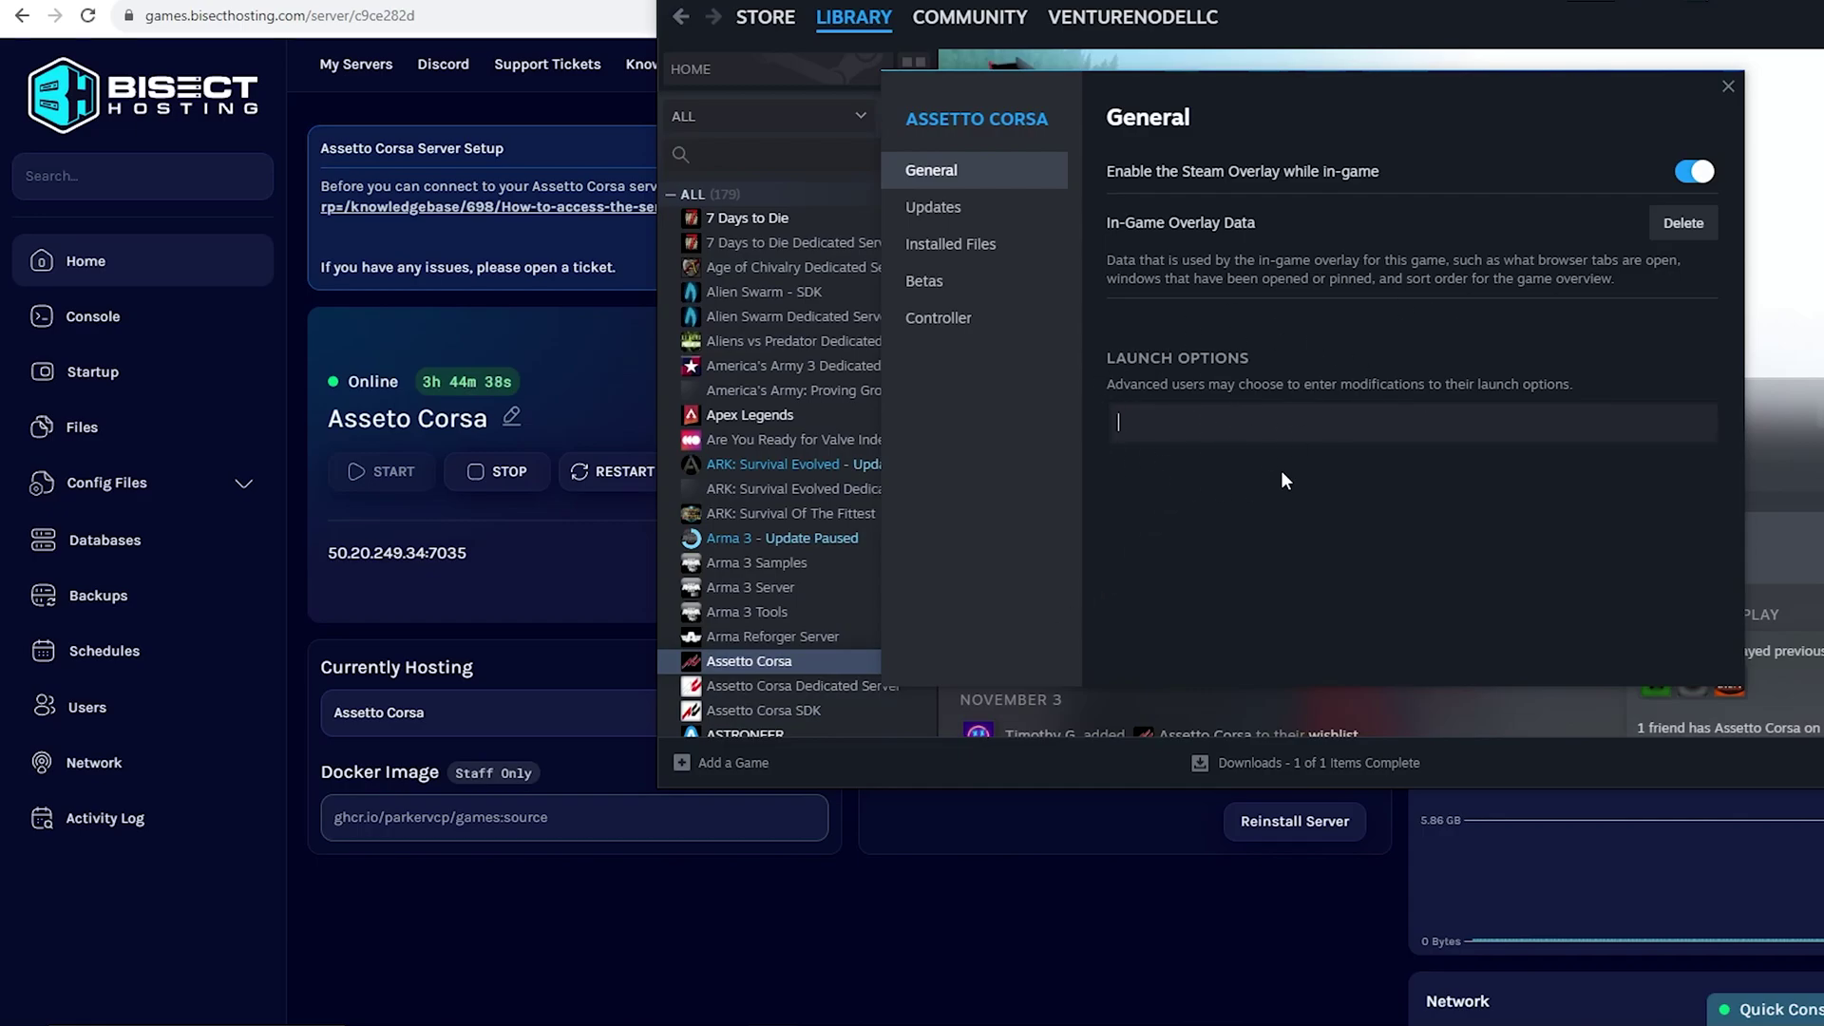
pyautogui.write('/')
pyautogui.write('spawn')
pyautogui.click(1727, 87)
pyautogui.click(1055, 411)
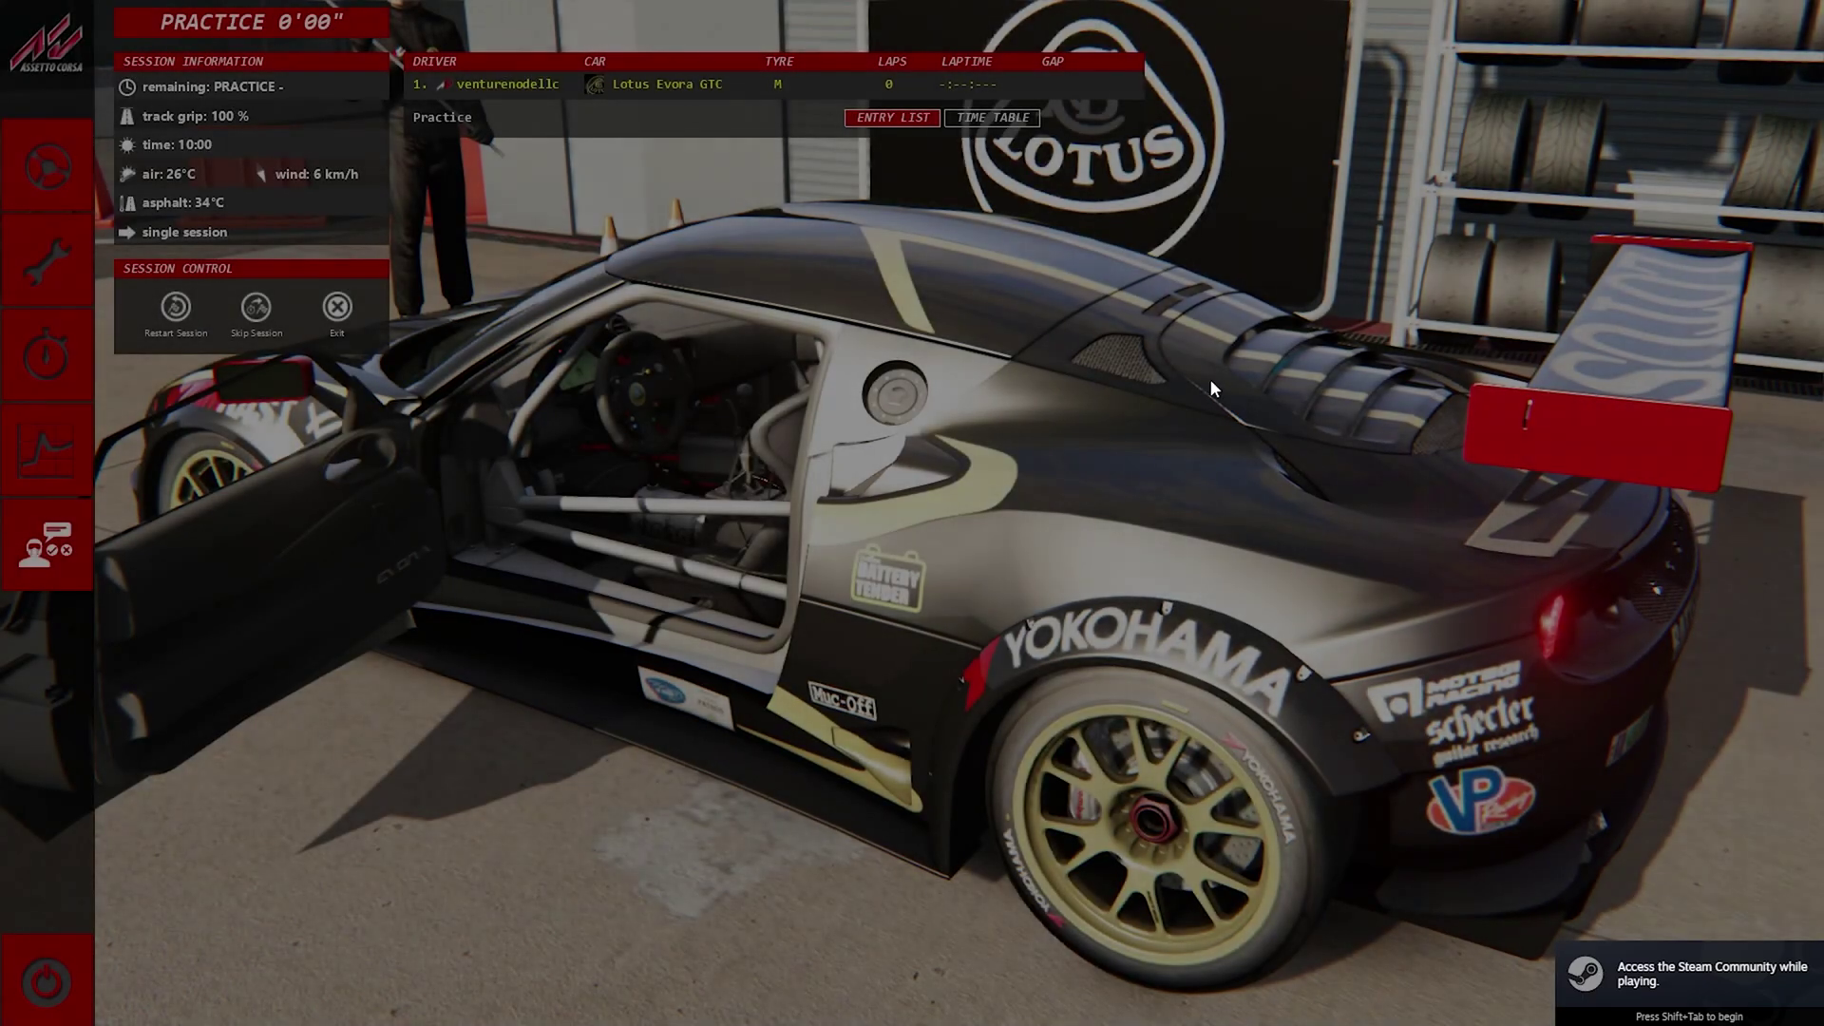